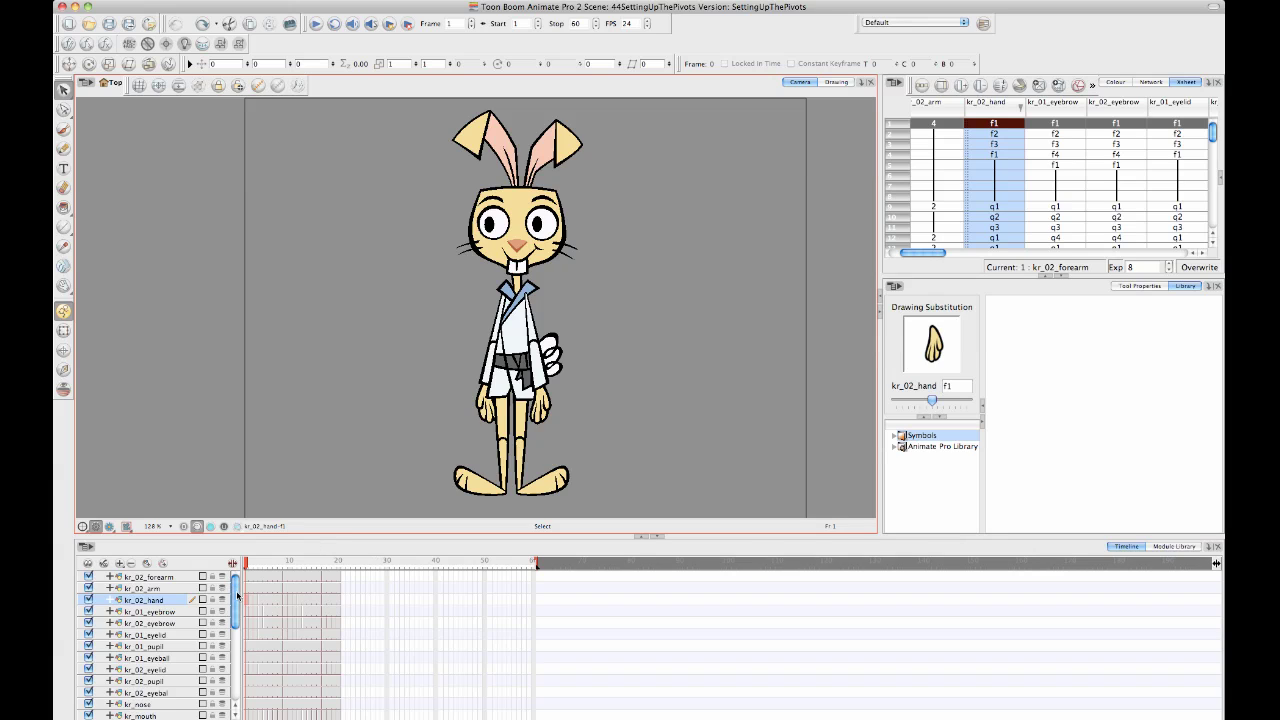
Examine the pivot of the kr_02_arm drawing up close in the Drawing view using the Pivot tool.
left_click_drag(235, 630, 268, 558)
left_click(63, 352)
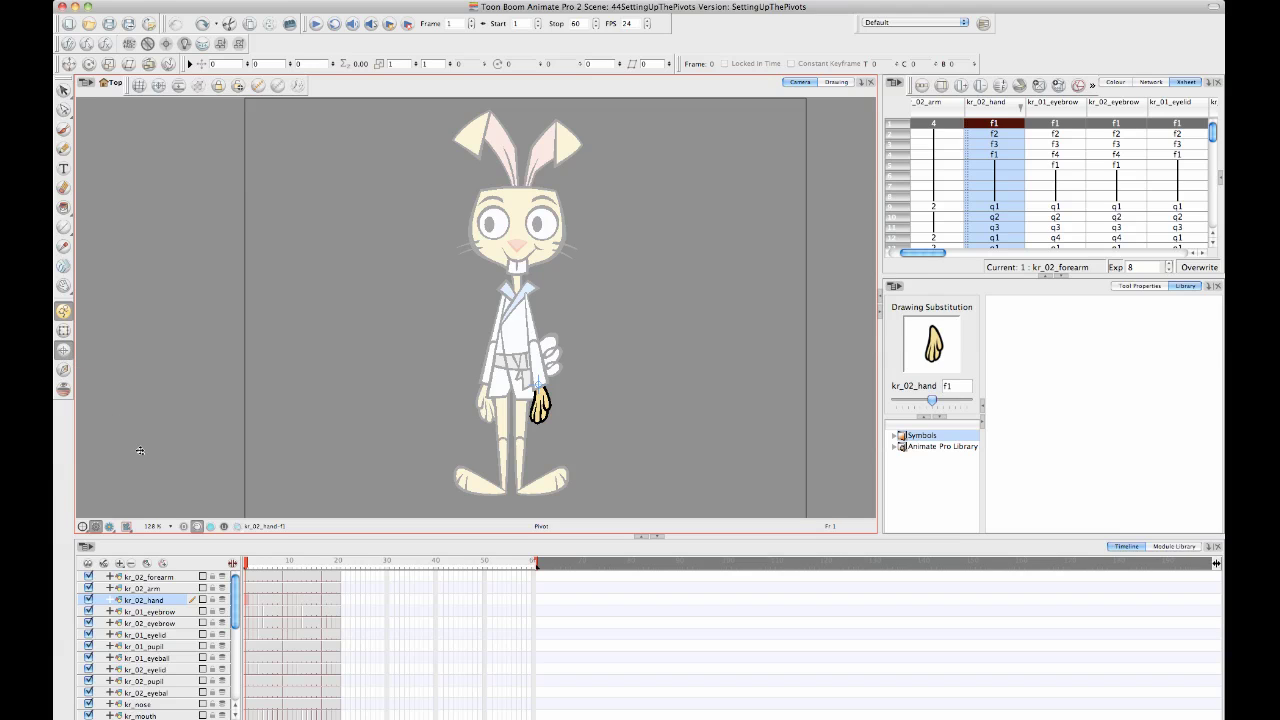
left_click(157, 589)
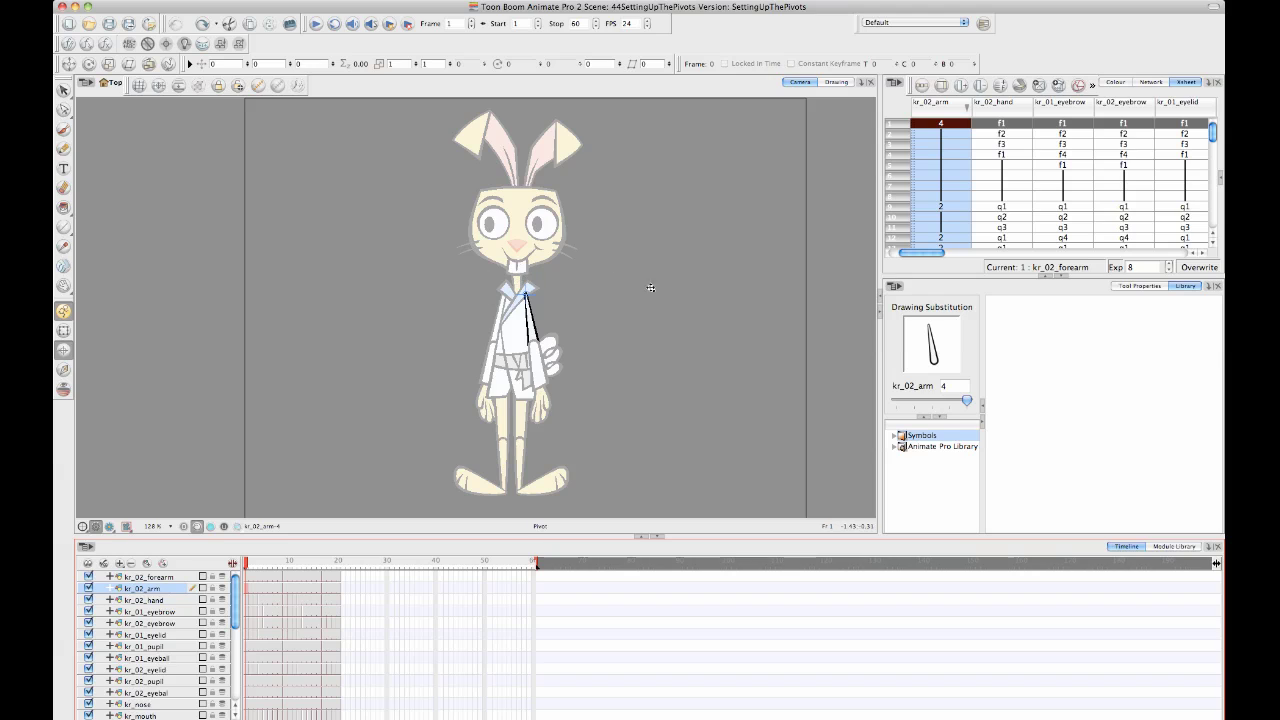
left_click(836, 81)
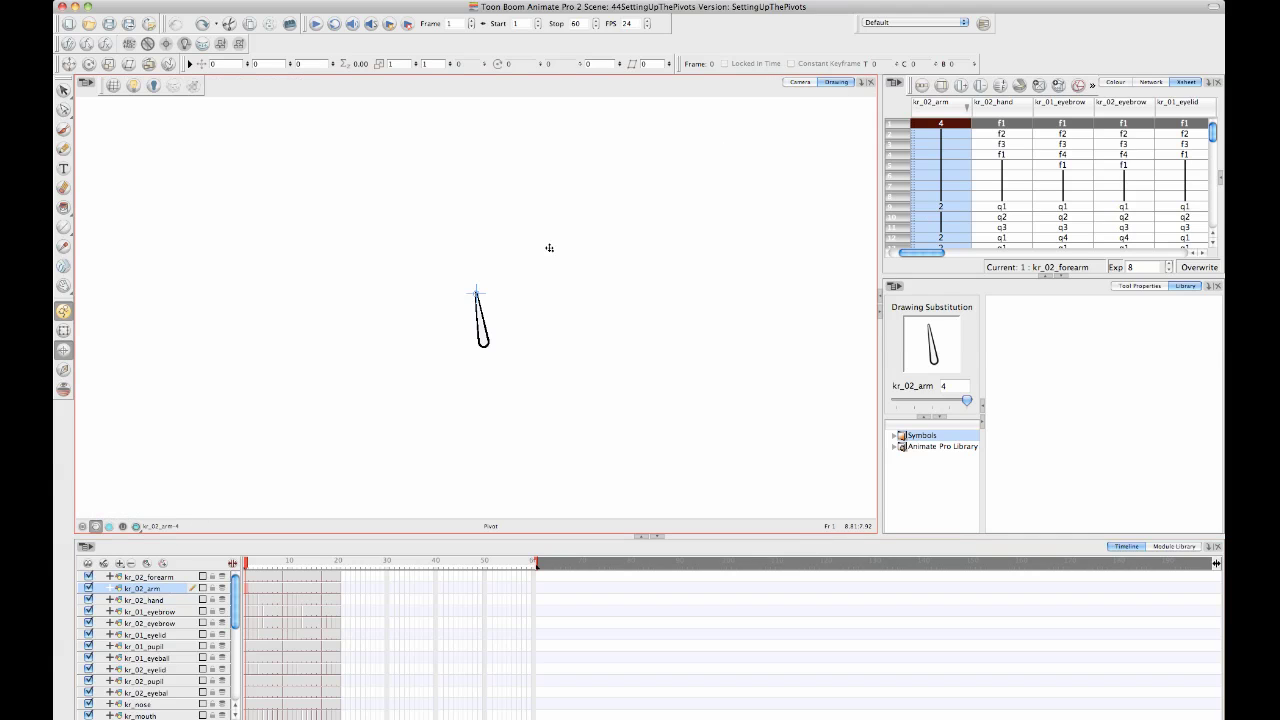
key("2")
key("2")
key("2")
key("2")
left_click_drag(504, 334, 522, 313)
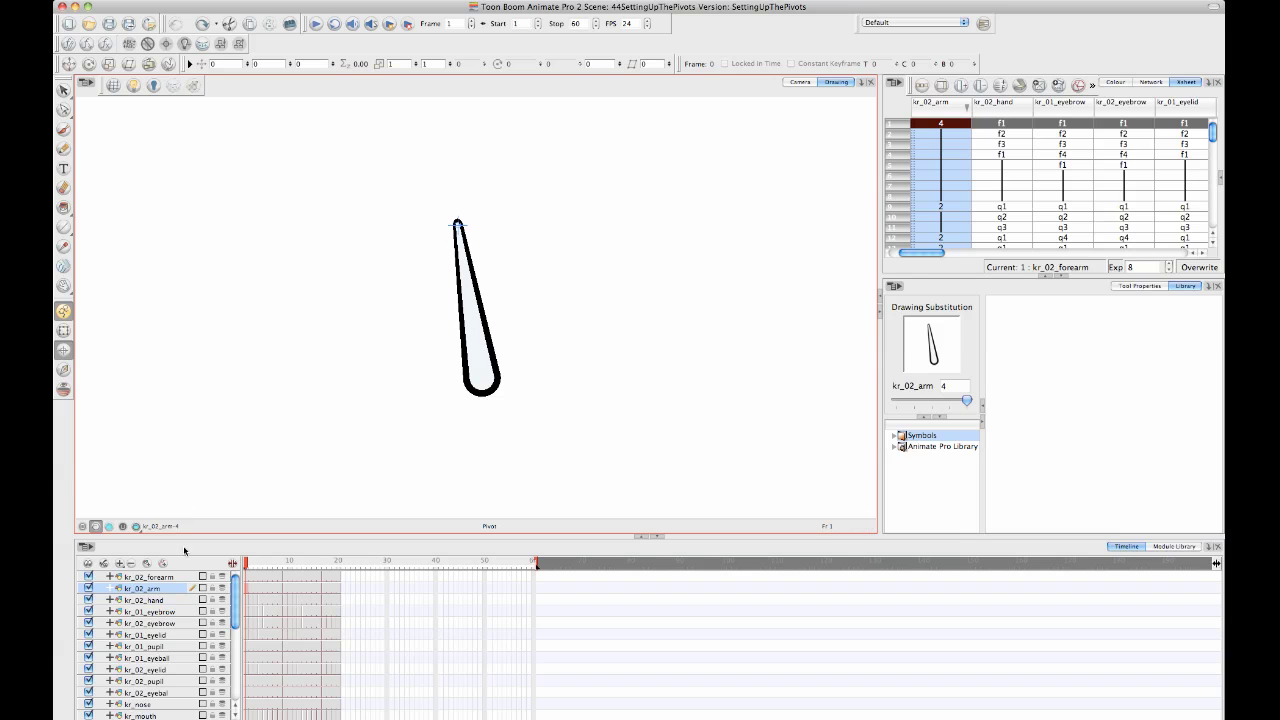
Review the pivot placement on the kr_02_hand drawings from frame 2 through frame 11 in the Drawing view.
left_click(252, 600)
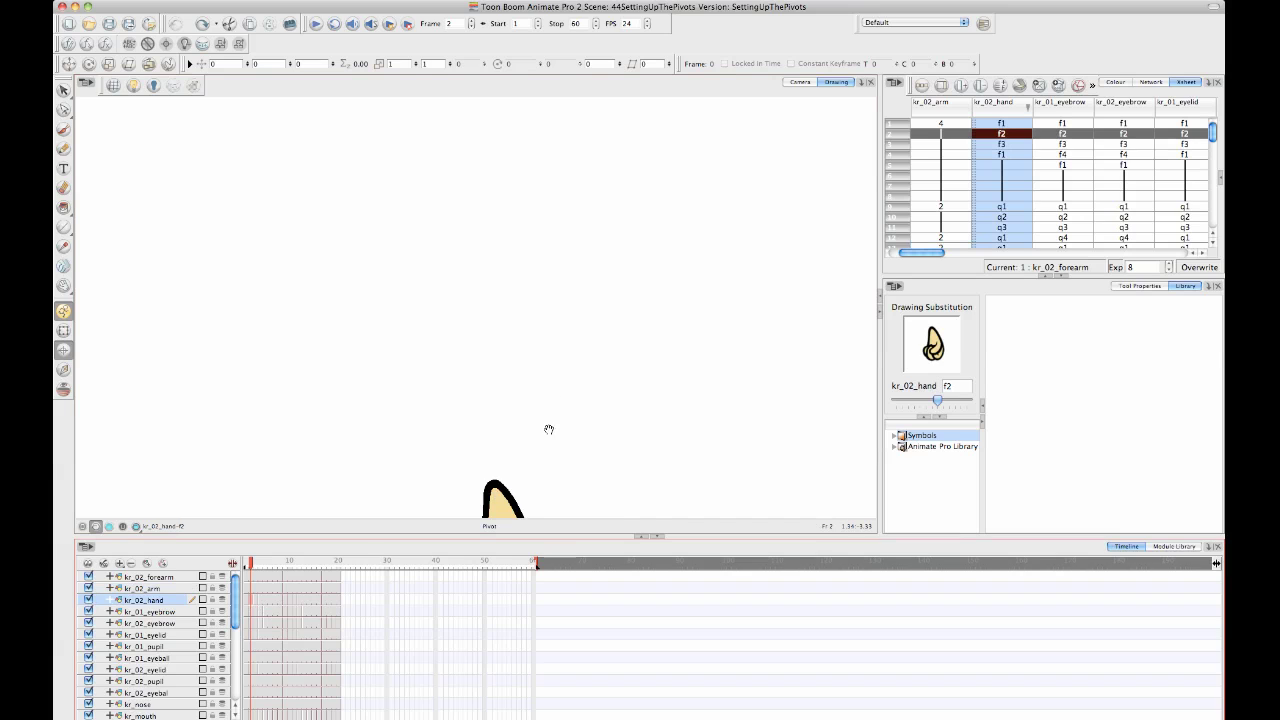
left_click_drag(549, 429, 545, 260)
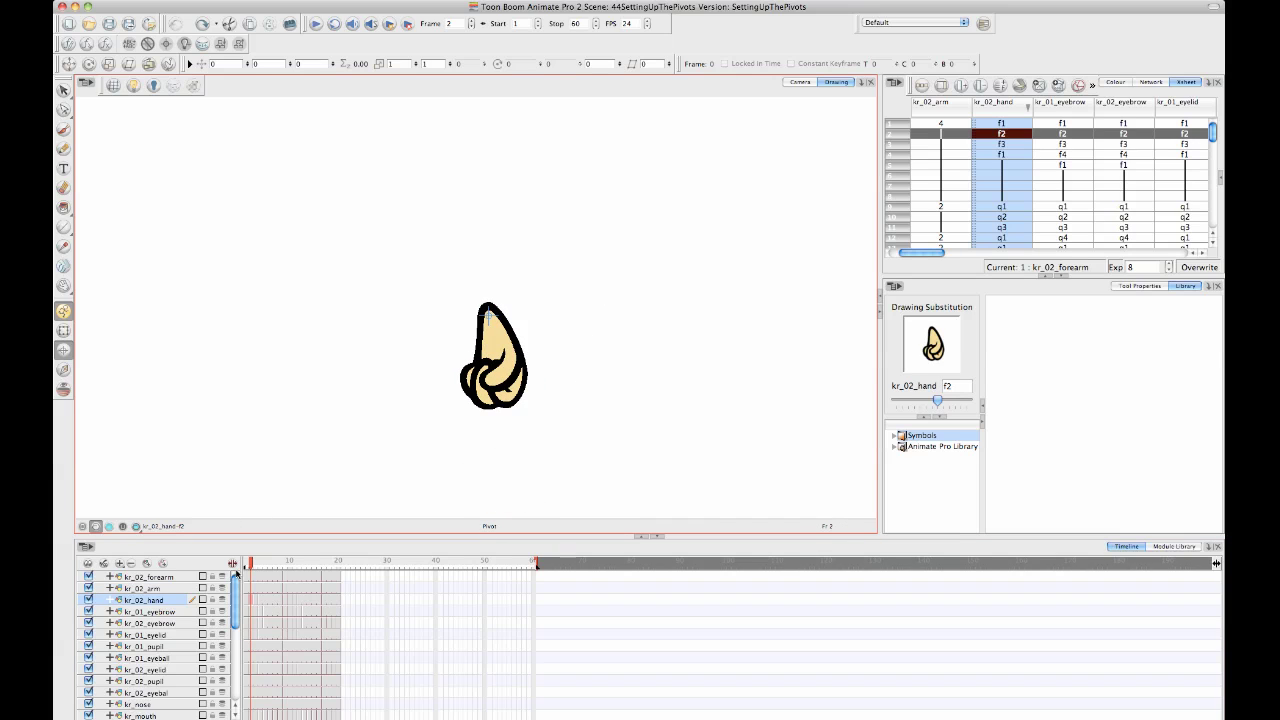
mouse_move(251, 563)
left_mouse_down()
mouse_move(272, 564)
mouse_move(228, 563)
left_mouse_up()
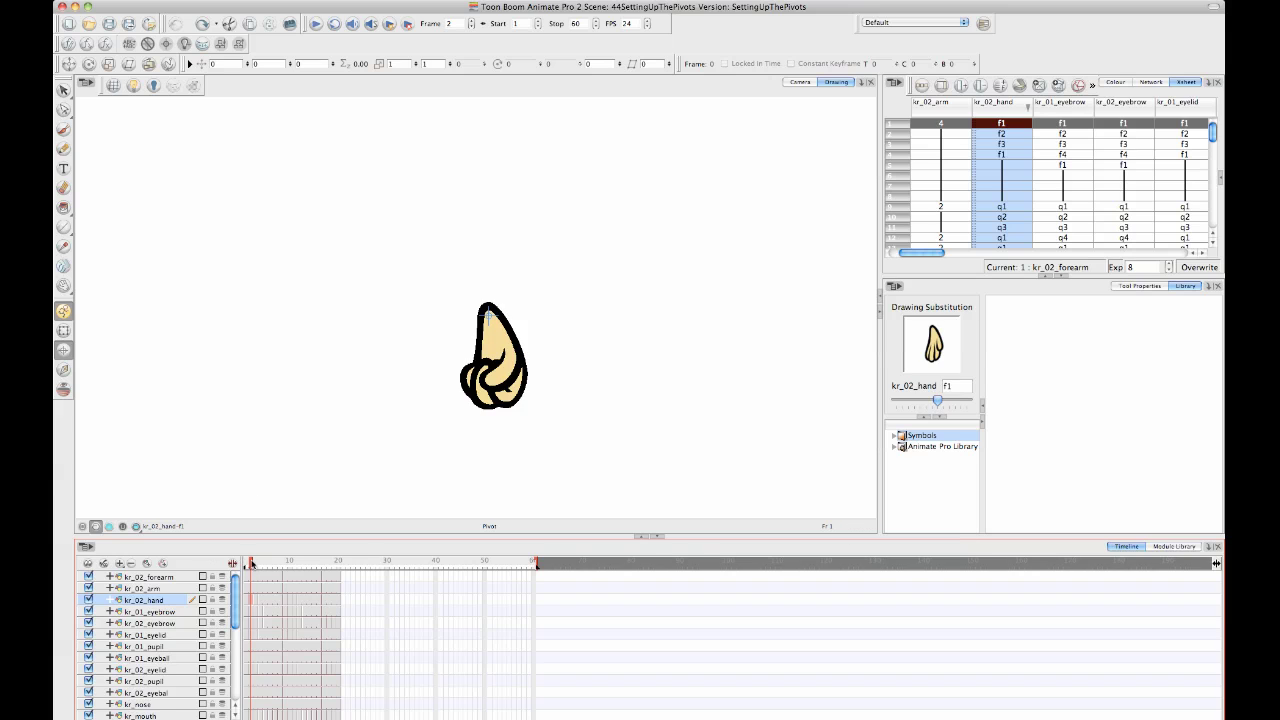
left_click_drag(249, 565, 296, 568)
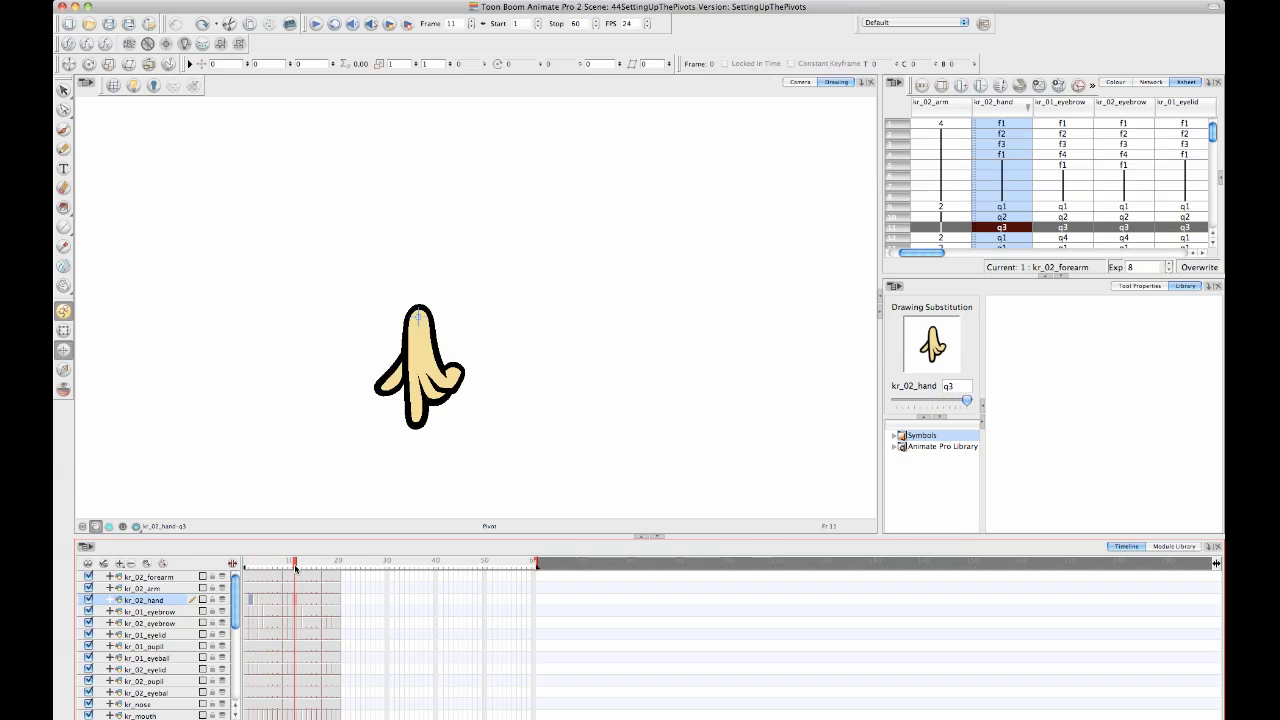
Compare the kr_02_hand pivot between the front and three-quarter poses in the Camera view, ending on frame 9.
left_click(802, 82)
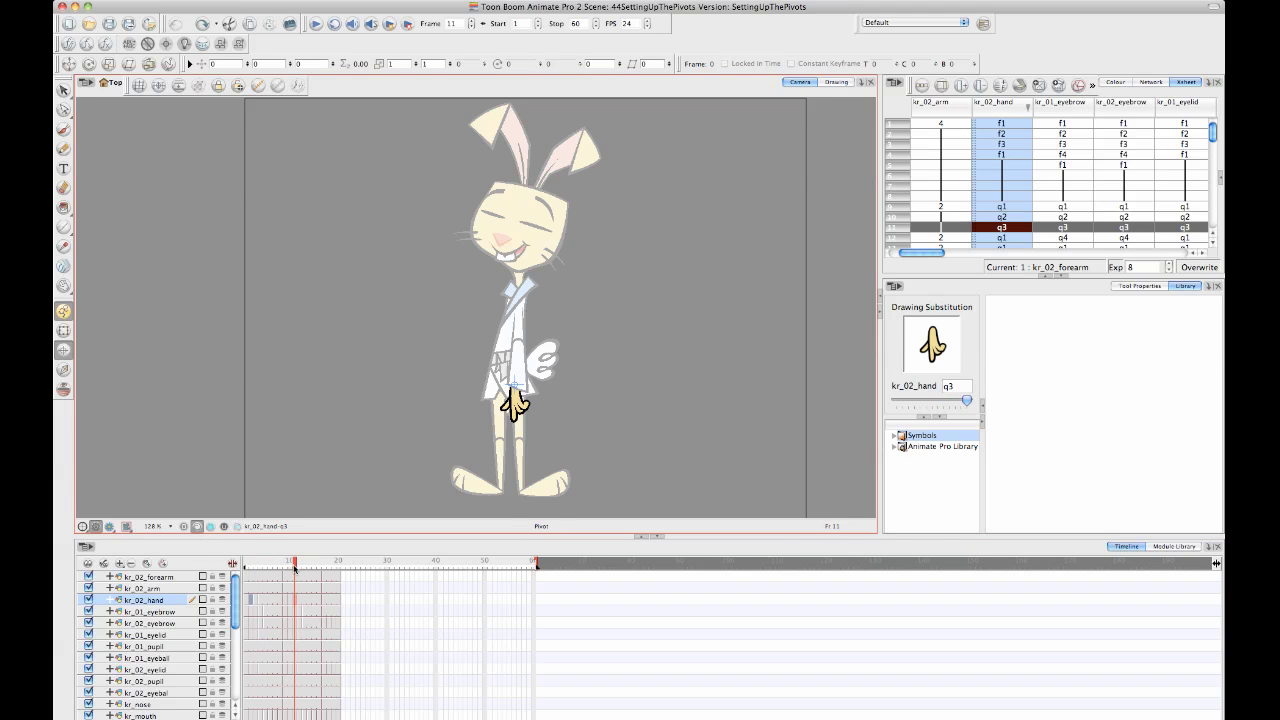
mouse_move(295, 567)
left_mouse_down()
mouse_move(216, 570)
mouse_move(287, 577)
left_mouse_up()
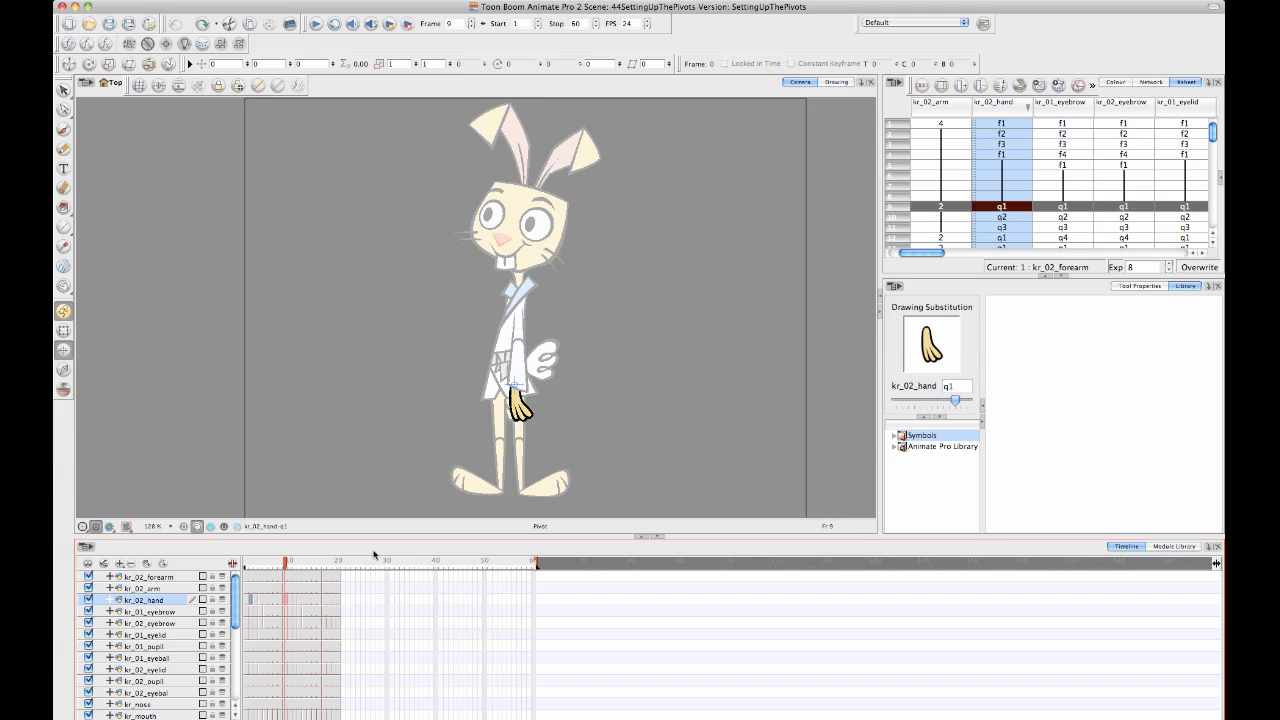
mouse_move(286, 563)
left_mouse_down()
mouse_move(263, 564)
mouse_move(336, 578)
mouse_move(318, 574)
left_mouse_up()
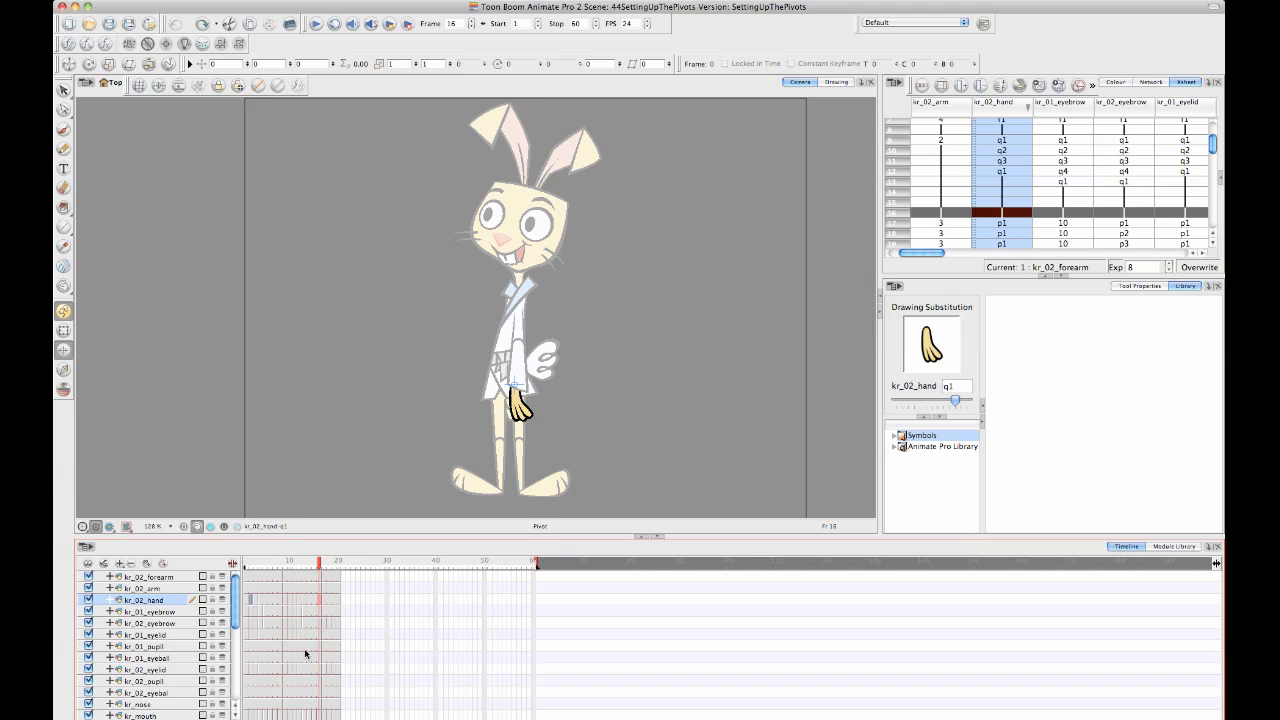
left_click(260, 565)
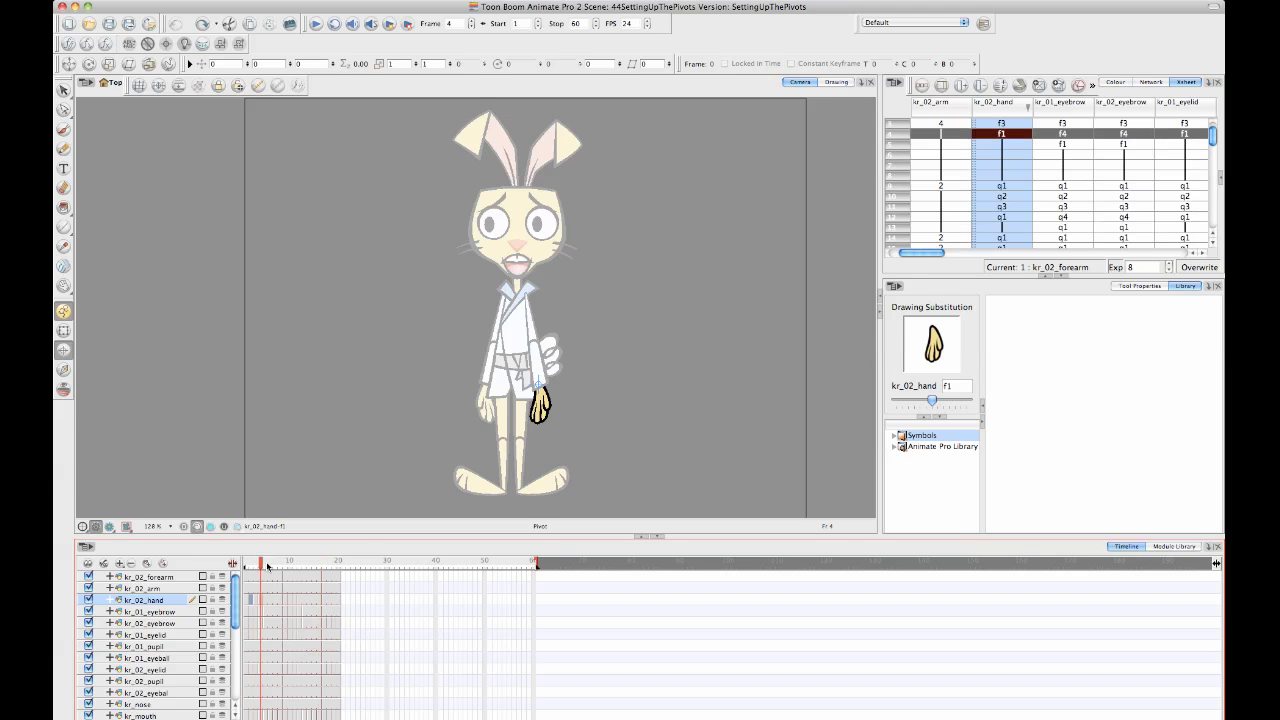
left_click_drag(261, 565, 296, 567)
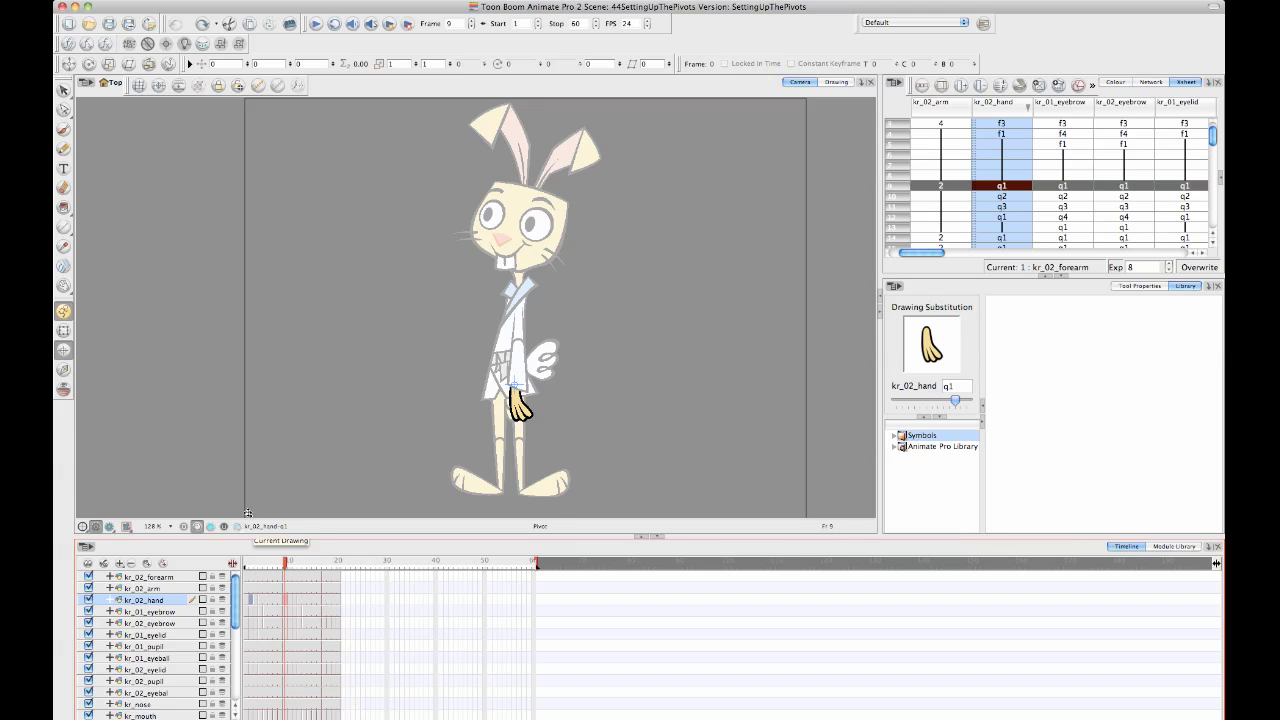
Enlarge the timeline area and inspect the pivots of the kr_02_arm, kr_02_hand and kr_02_forearm layers up close at frame 9.
left_click_drag(238, 536, 218, 256)
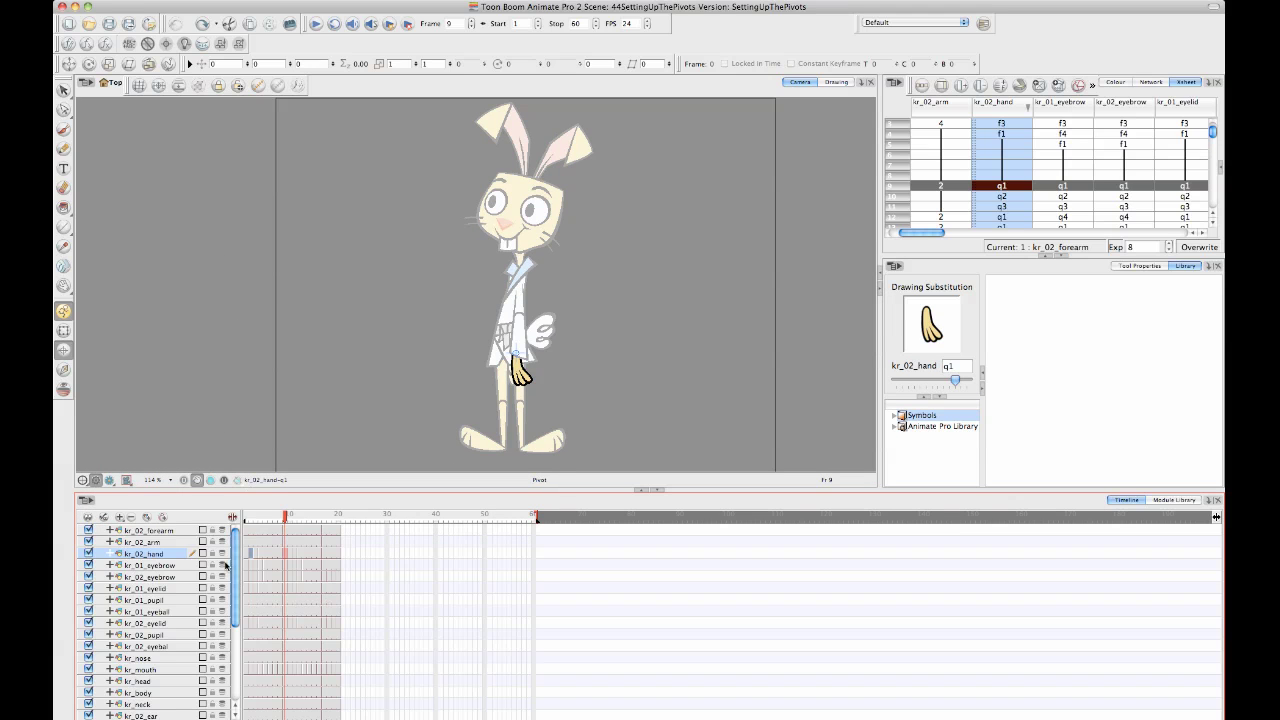
left_click_drag(606, 349, 596, 320)
key("2")
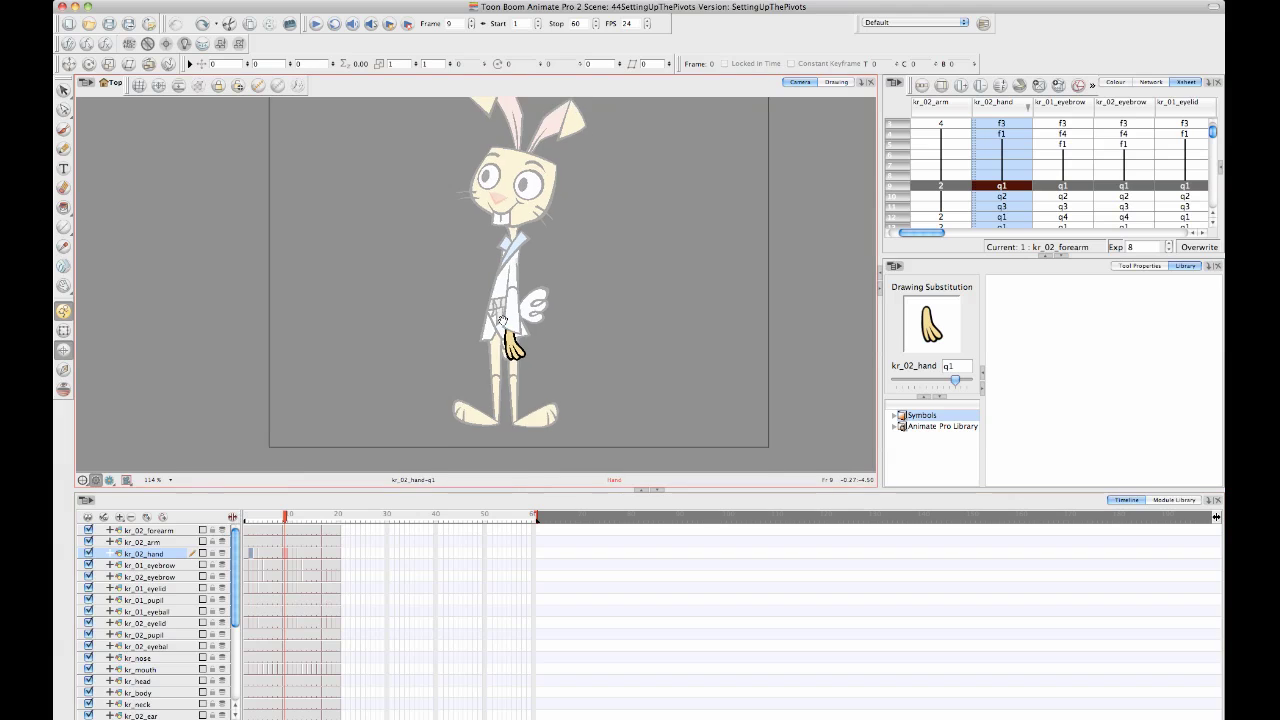
scroll(557, 320, "up", 4)
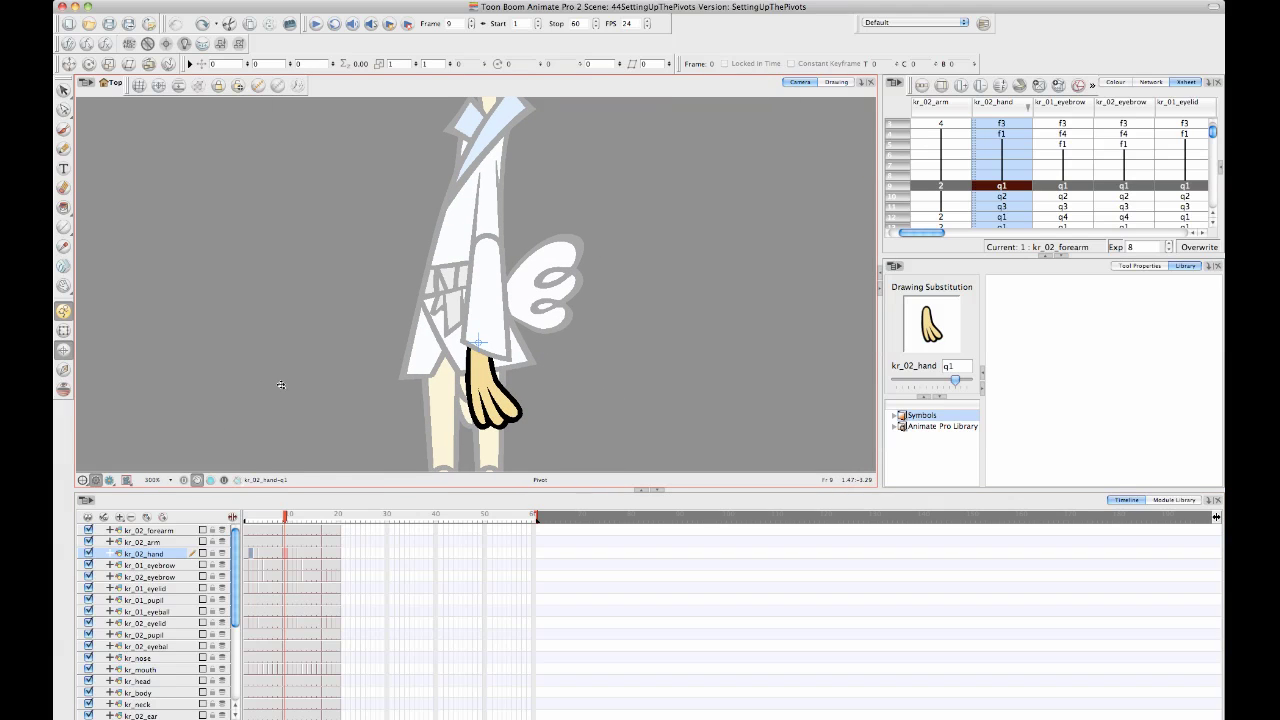
left_click(163, 541)
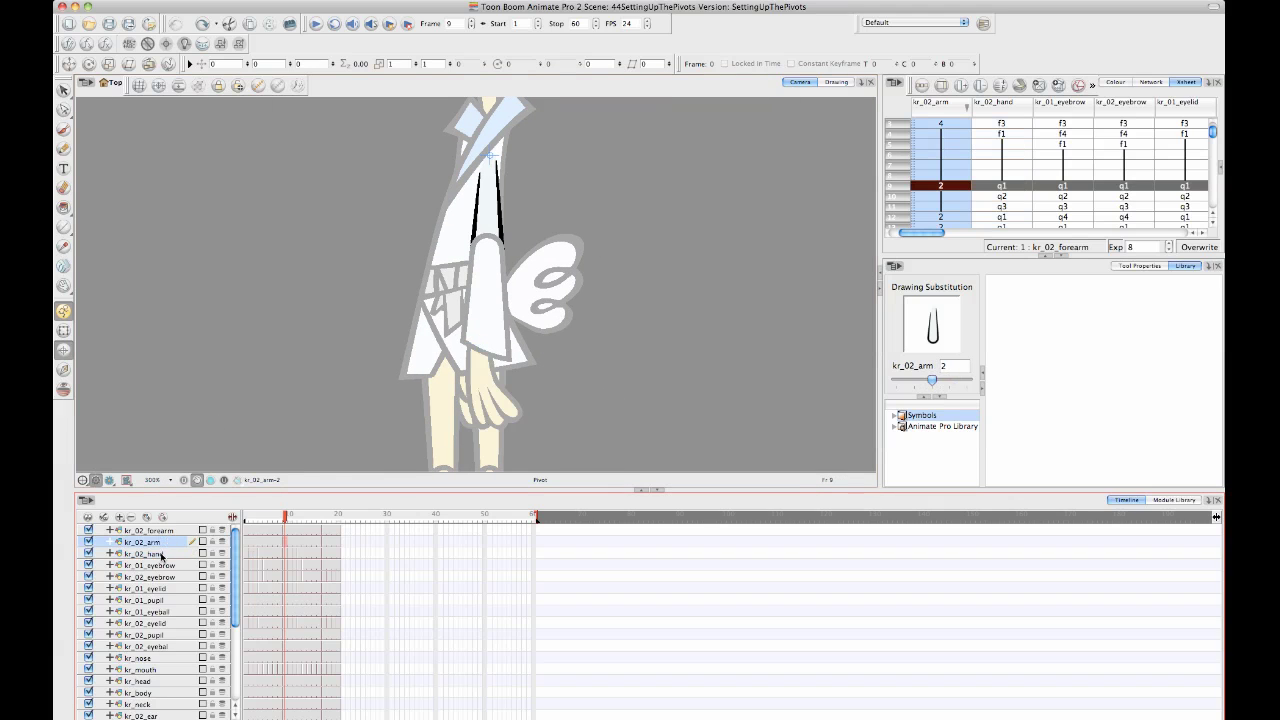
left_click(162, 554)
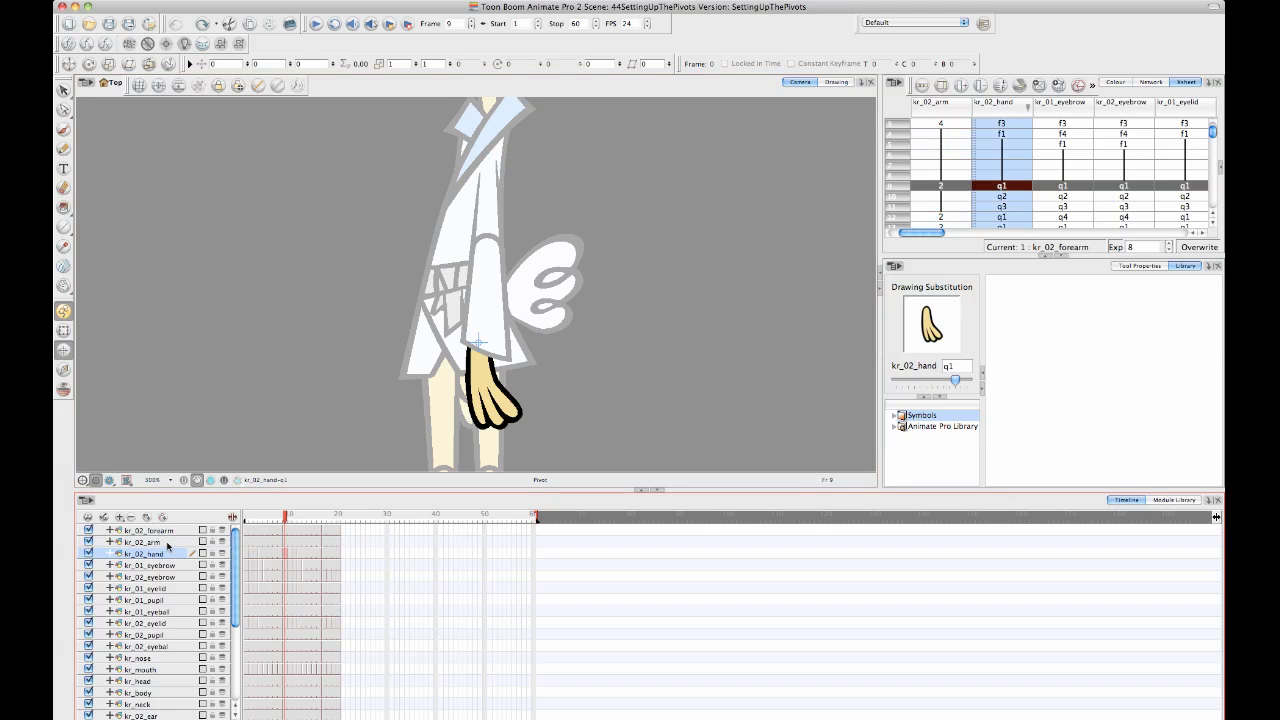
left_click(168, 543)
left_click(166, 531)
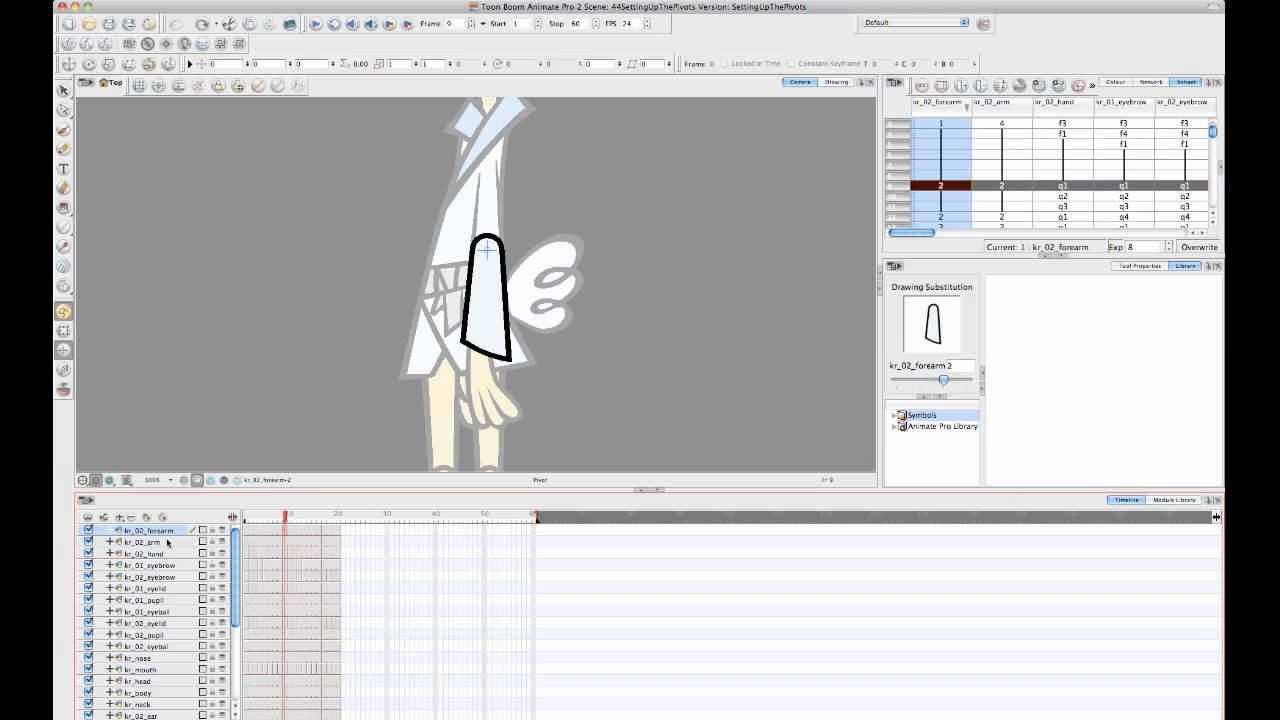
left_click(164, 542)
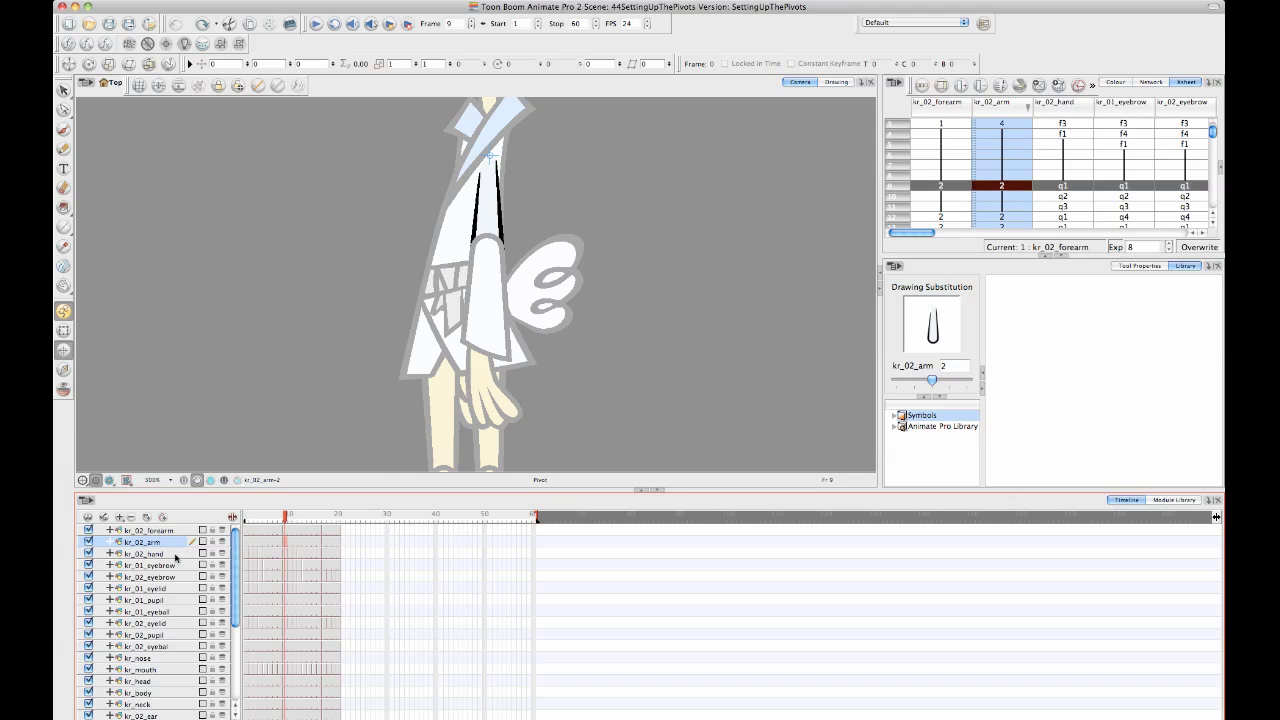
left_click(166, 531)
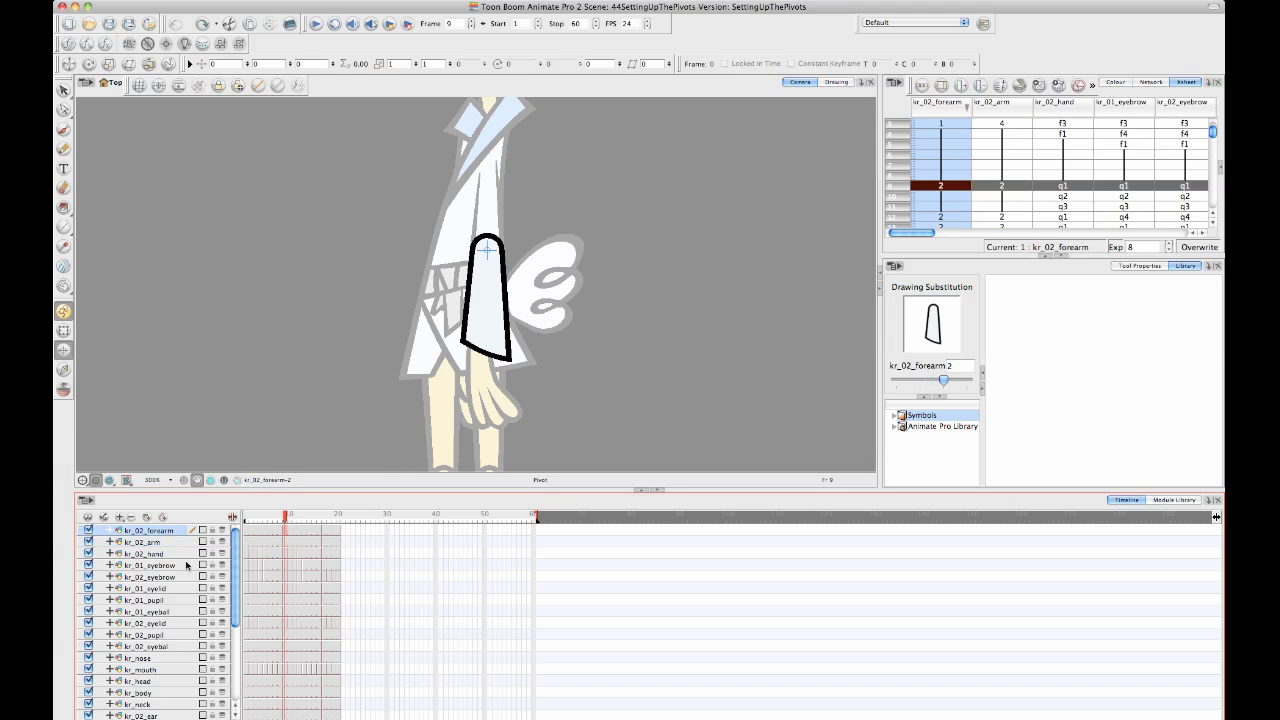
Parent the kr_02_forearm layer to kr_02_arm and the kr_02_hand layer to kr_02_forearm.
left_click_drag(172, 531, 172, 550)
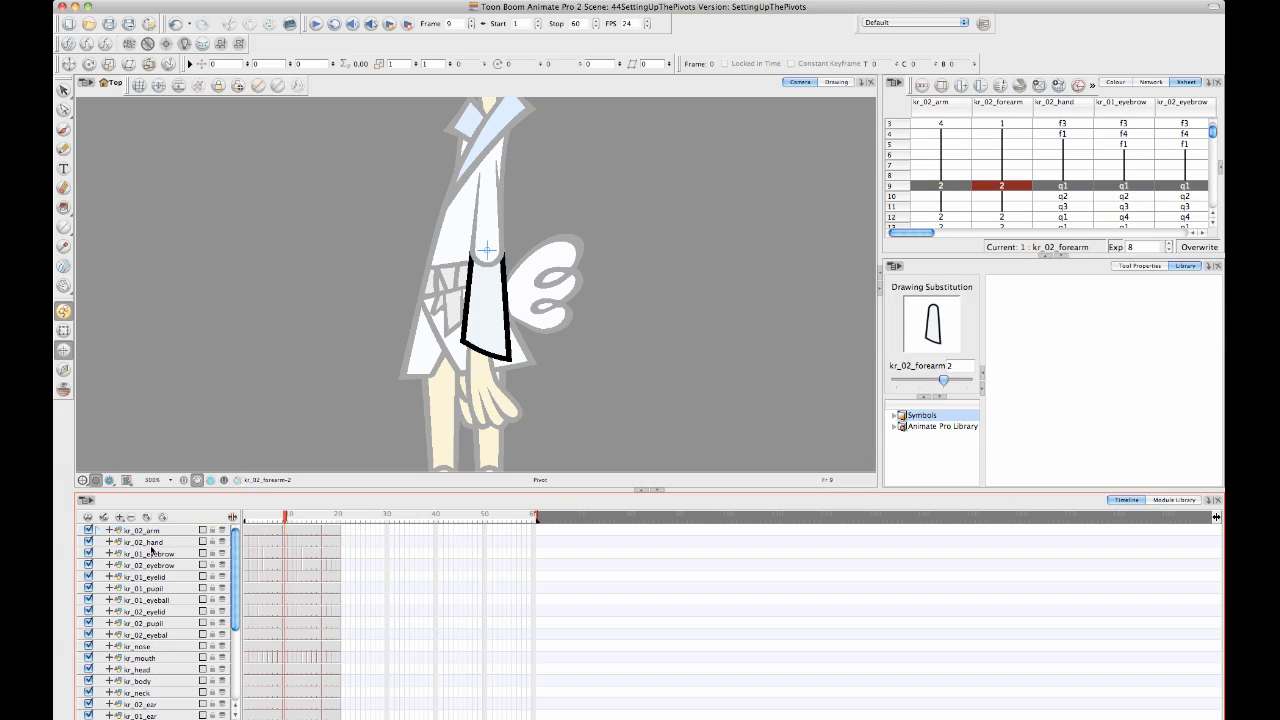
left_click(98, 531)
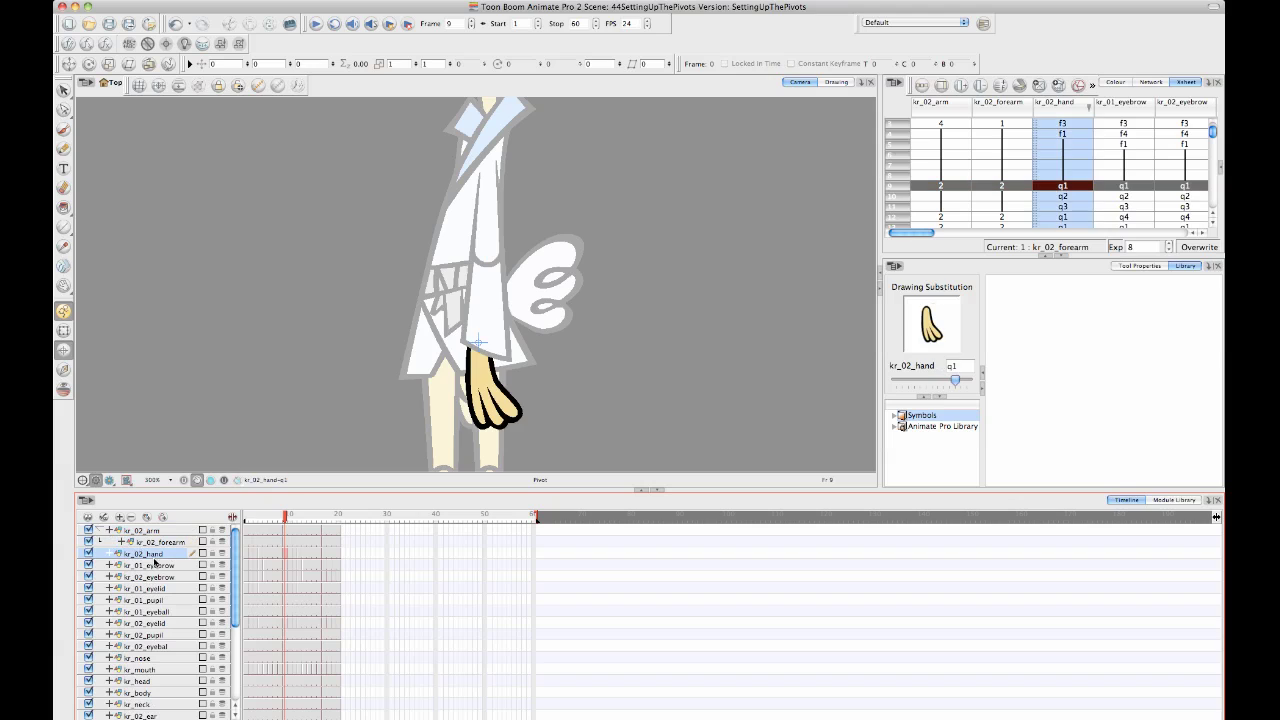
left_click(184, 556)
left_click_drag(181, 545, 183, 543)
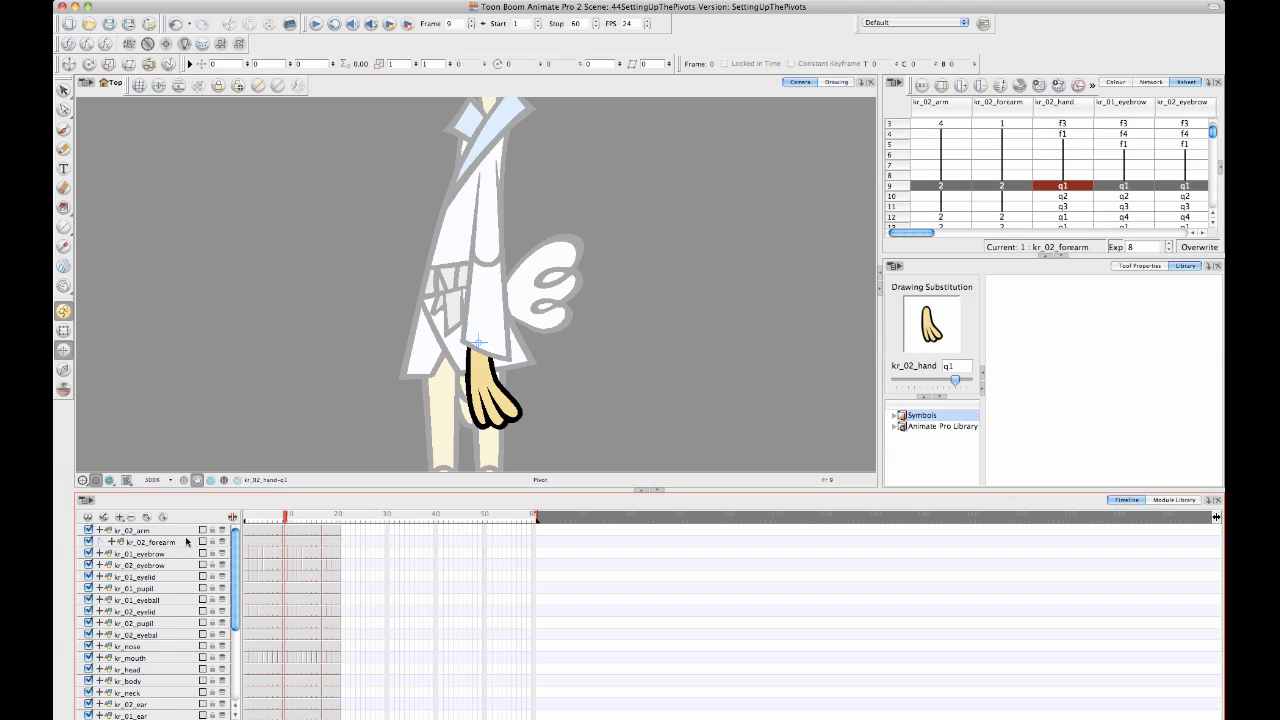
left_click(99, 542)
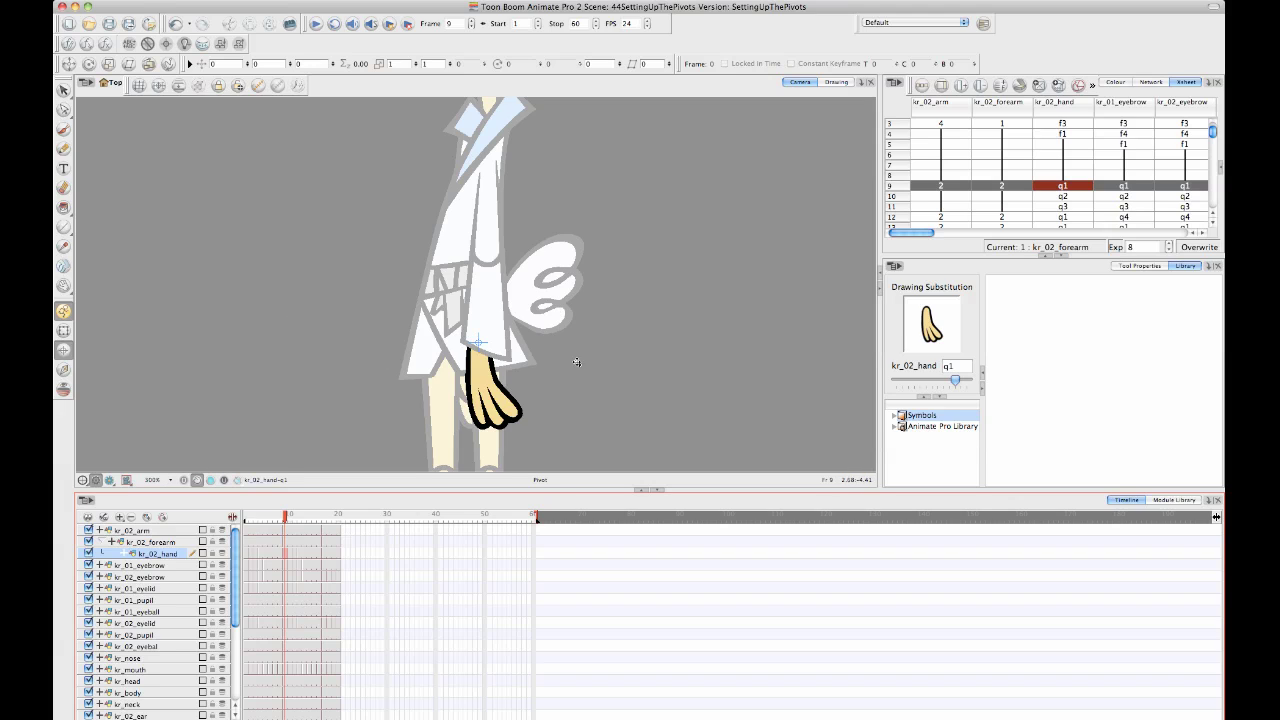
Try shifting the kr_02_hand pivot slightly downward at the wrist with the Pivot tool, and undo the move.
left_click(155, 544)
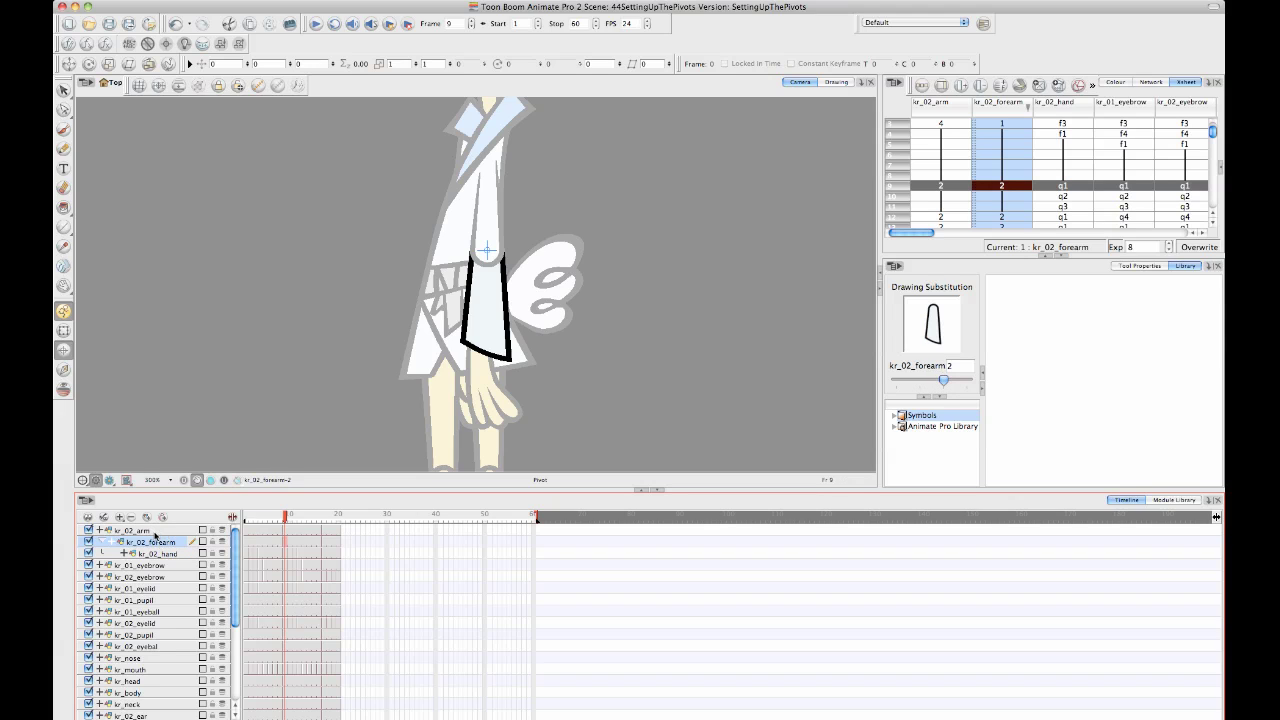
left_click(150, 531)
left_click(172, 555)
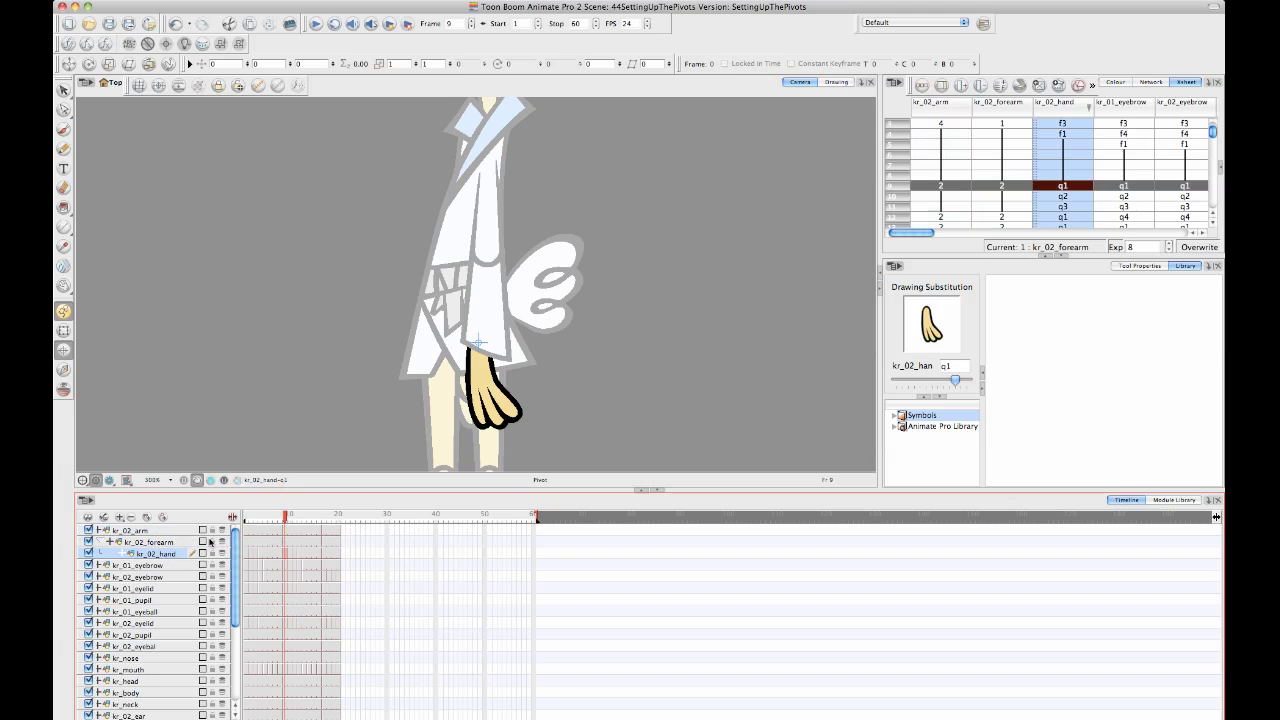
scroll(478, 350, "up", 2)
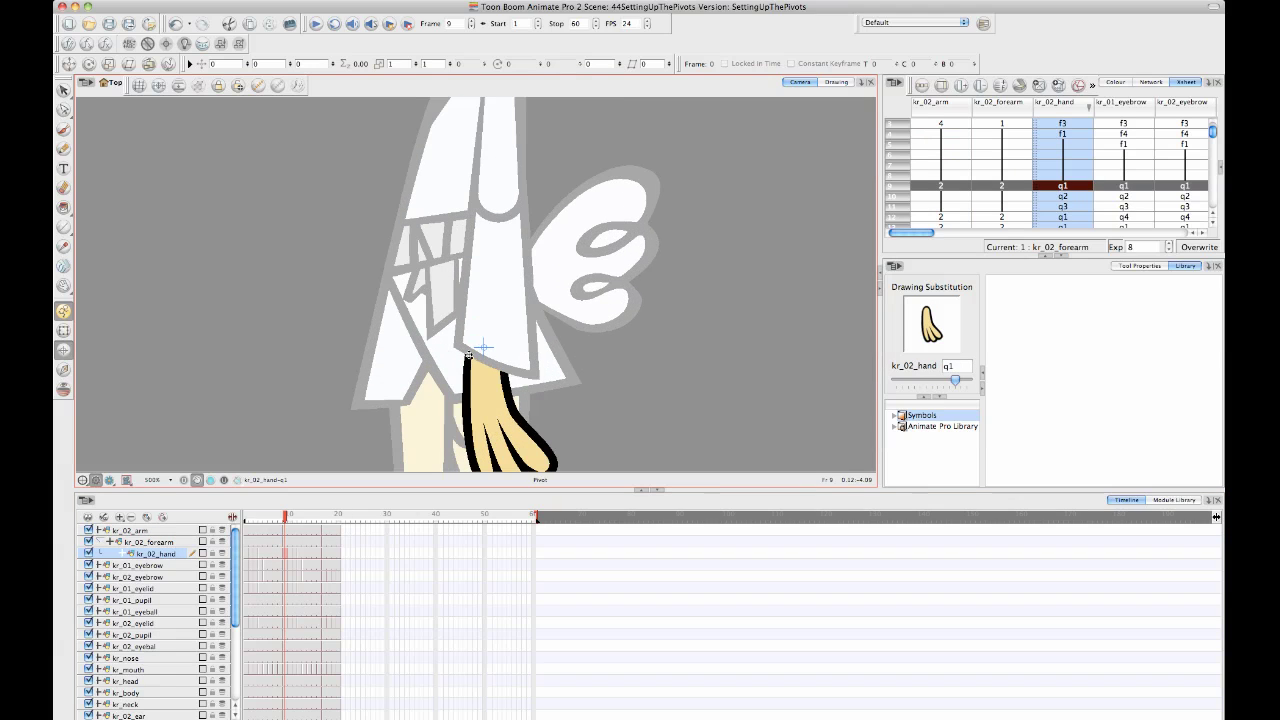
mouse_move(483, 347)
left_mouse_down()
mouse_move(498, 376)
mouse_move(483, 352)
left_mouse_up()
key("super+z")
Rotate kr_02_forearm with its attached hand around the elbow pivot at frame 9, raising it nearly horizontal in front of the body.
left_click(63, 331)
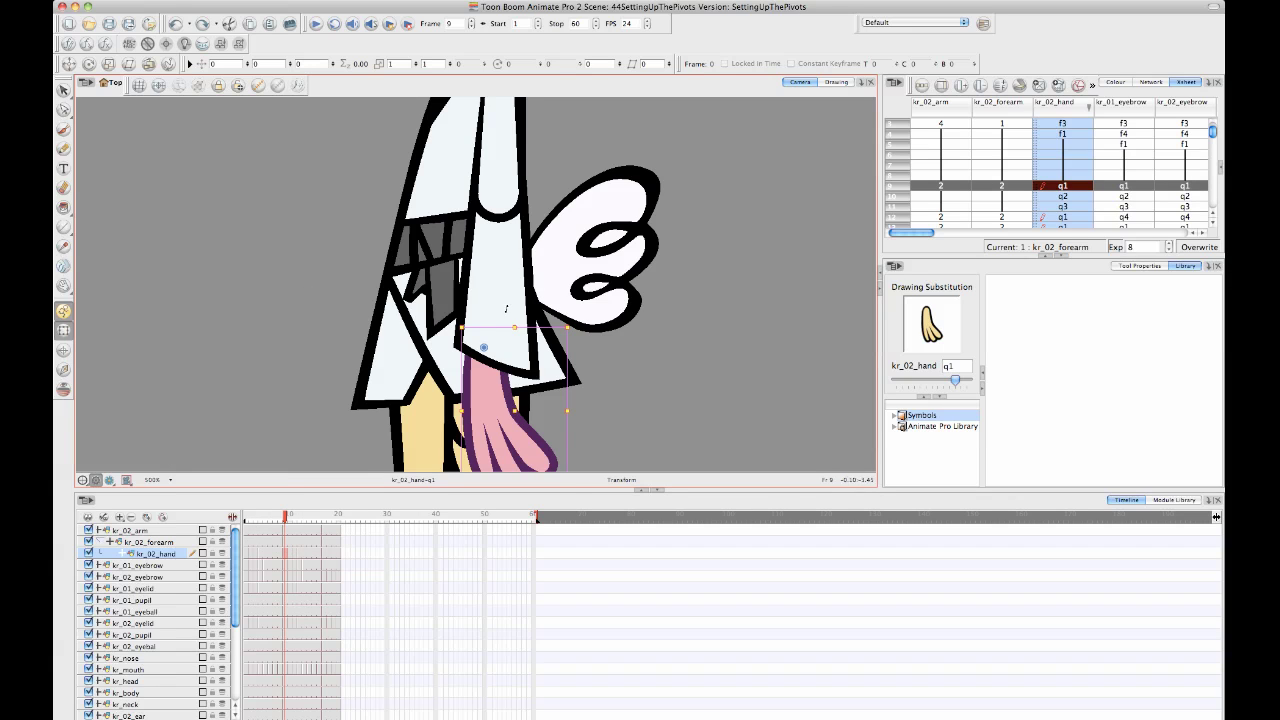
scroll(575, 318, "down", 3)
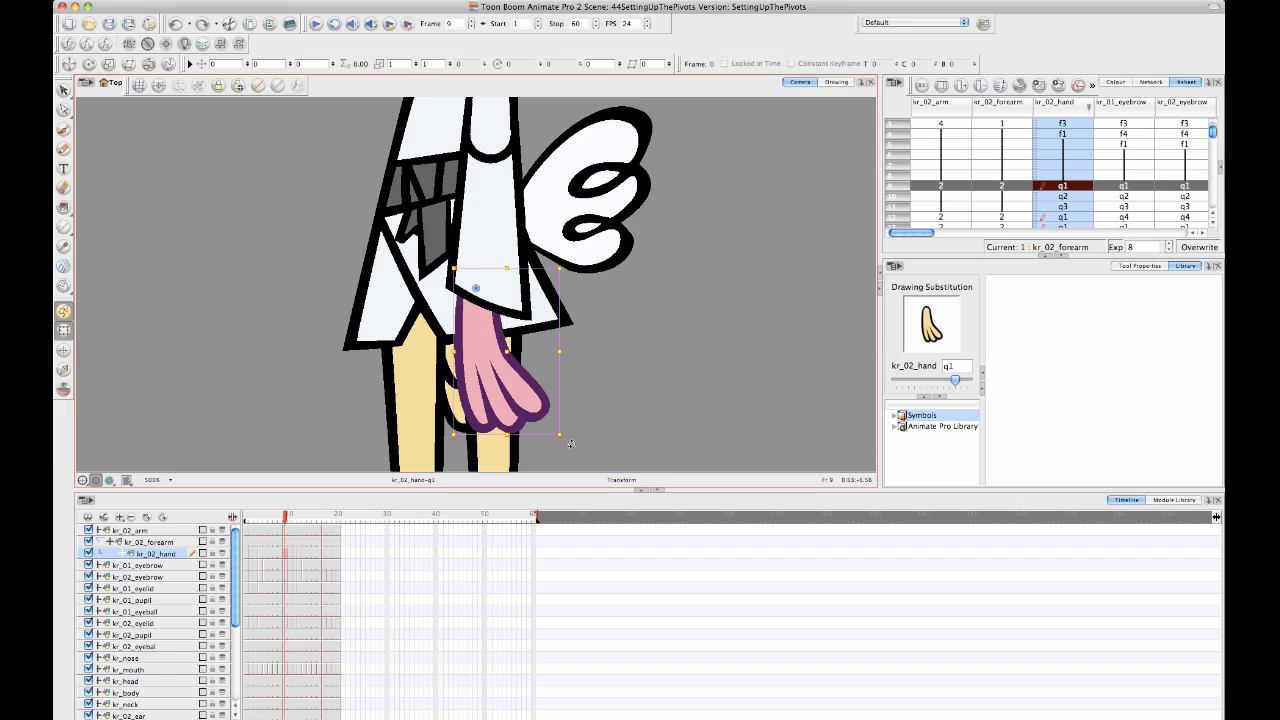
key("1")
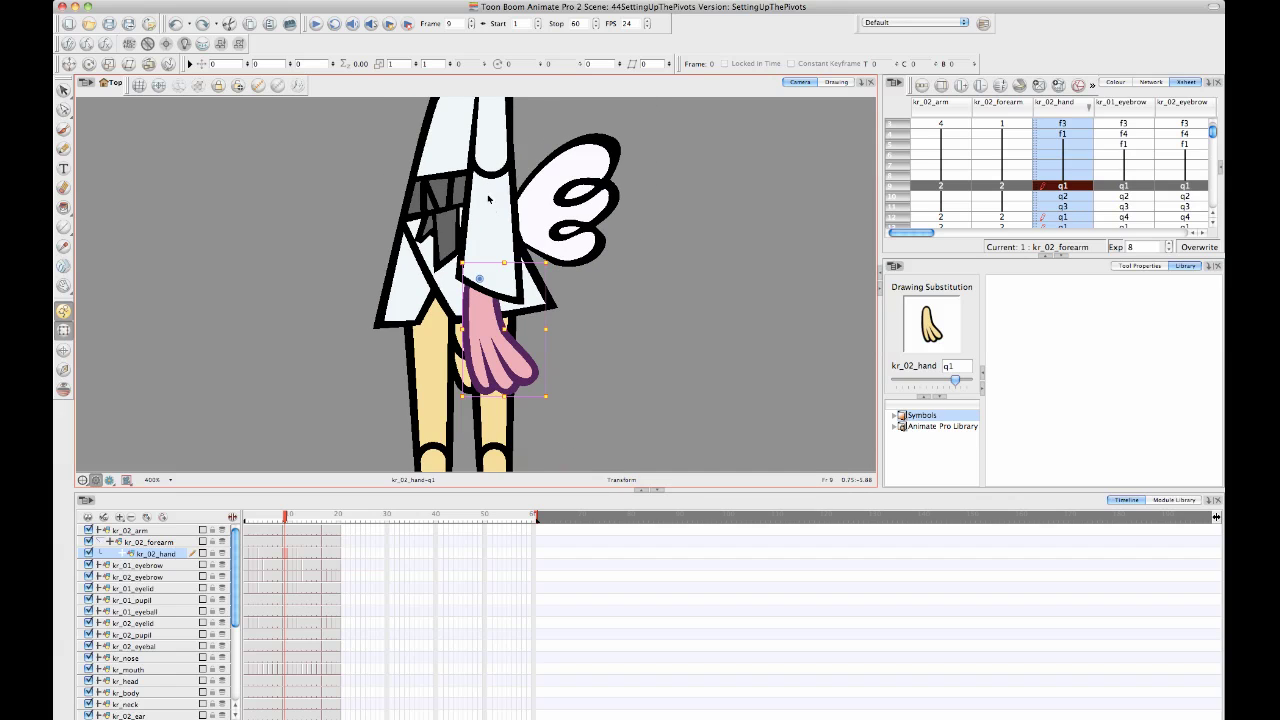
key("1")
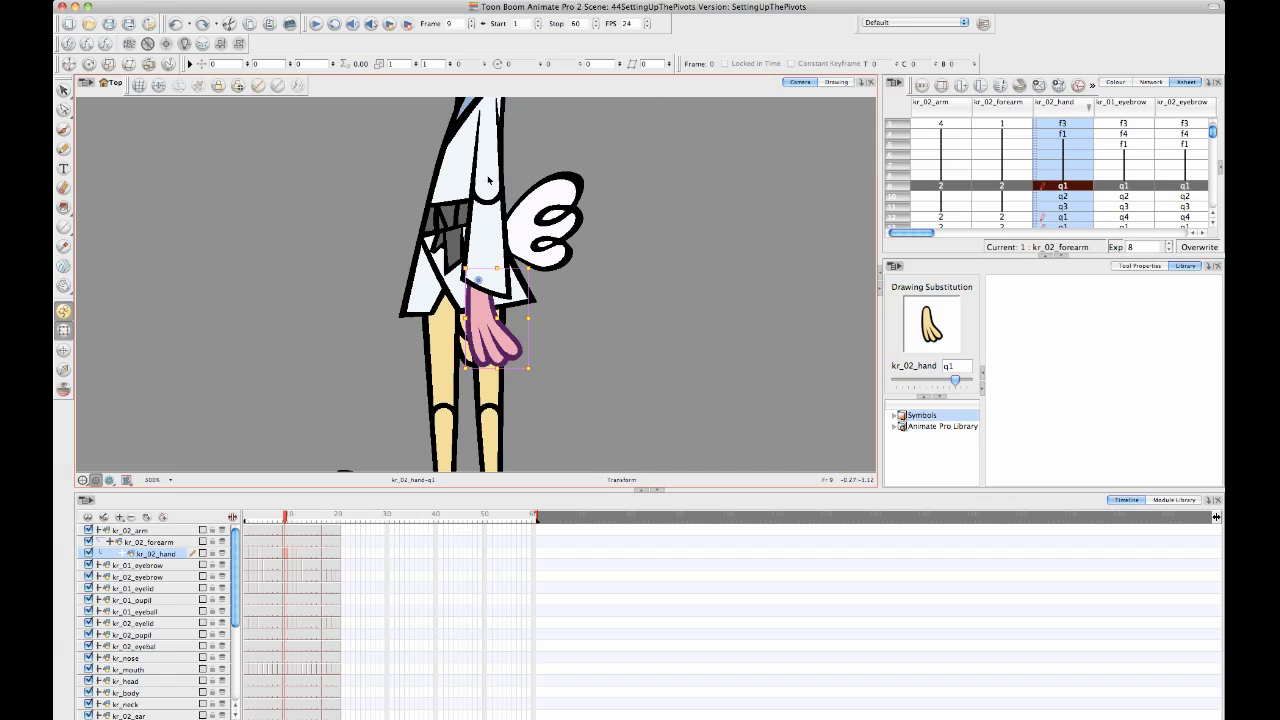
left_click_drag(491, 226, 483, 254)
left_click(476, 268)
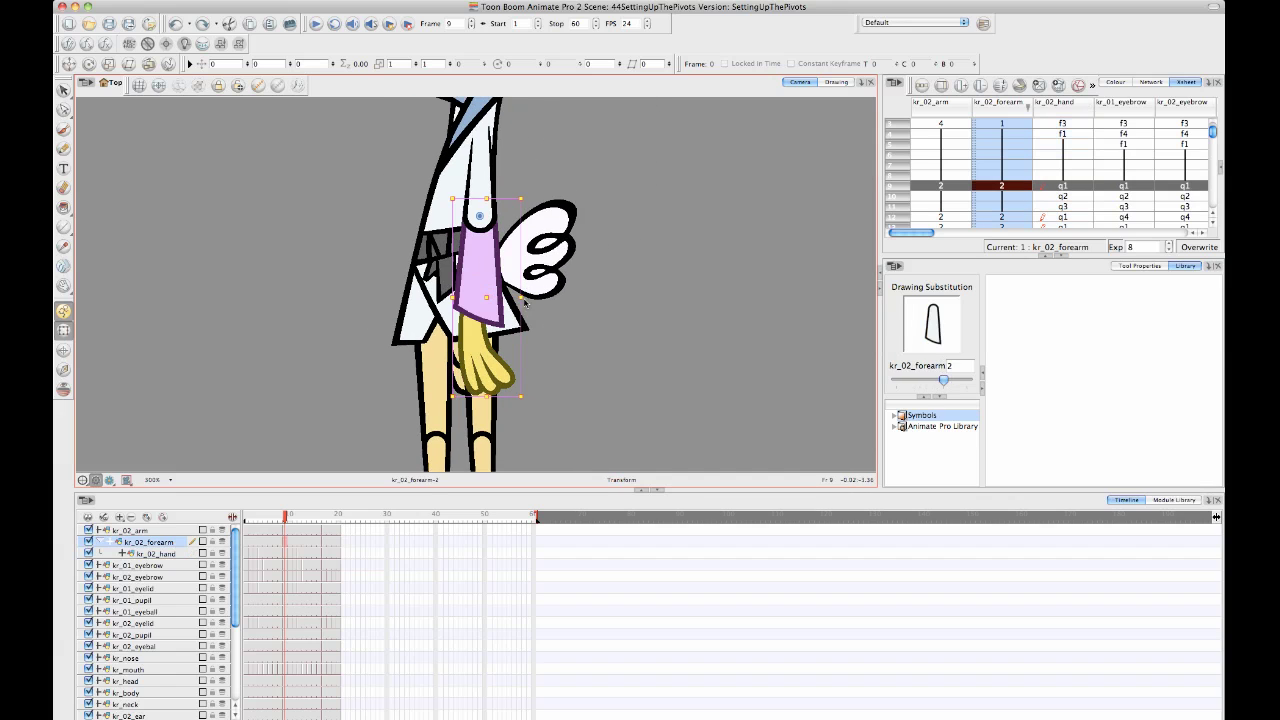
left_click_drag(533, 401, 264, 286)
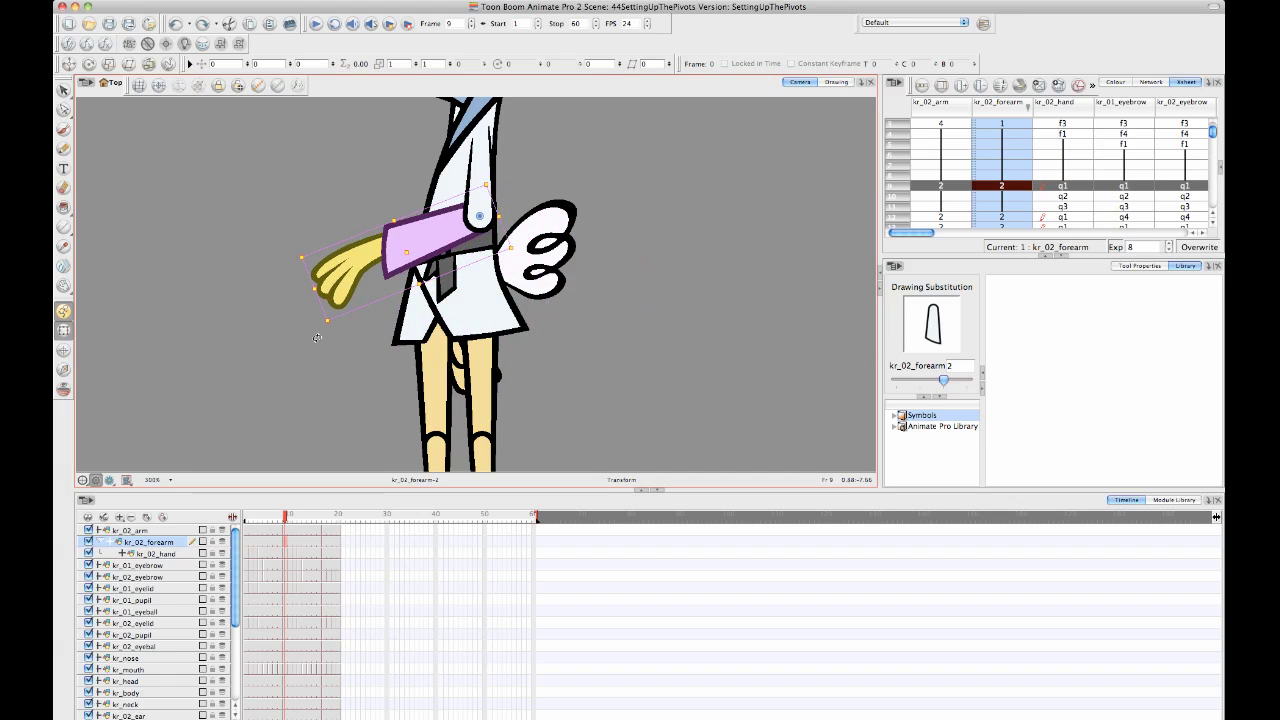
Try rotating kr_02_arm with the attached forearm and hand forward around the shoulder pivot at frame 9, and undo the rotation.
left_click(480, 205)
left_click_drag(426, 264, 492, 338)
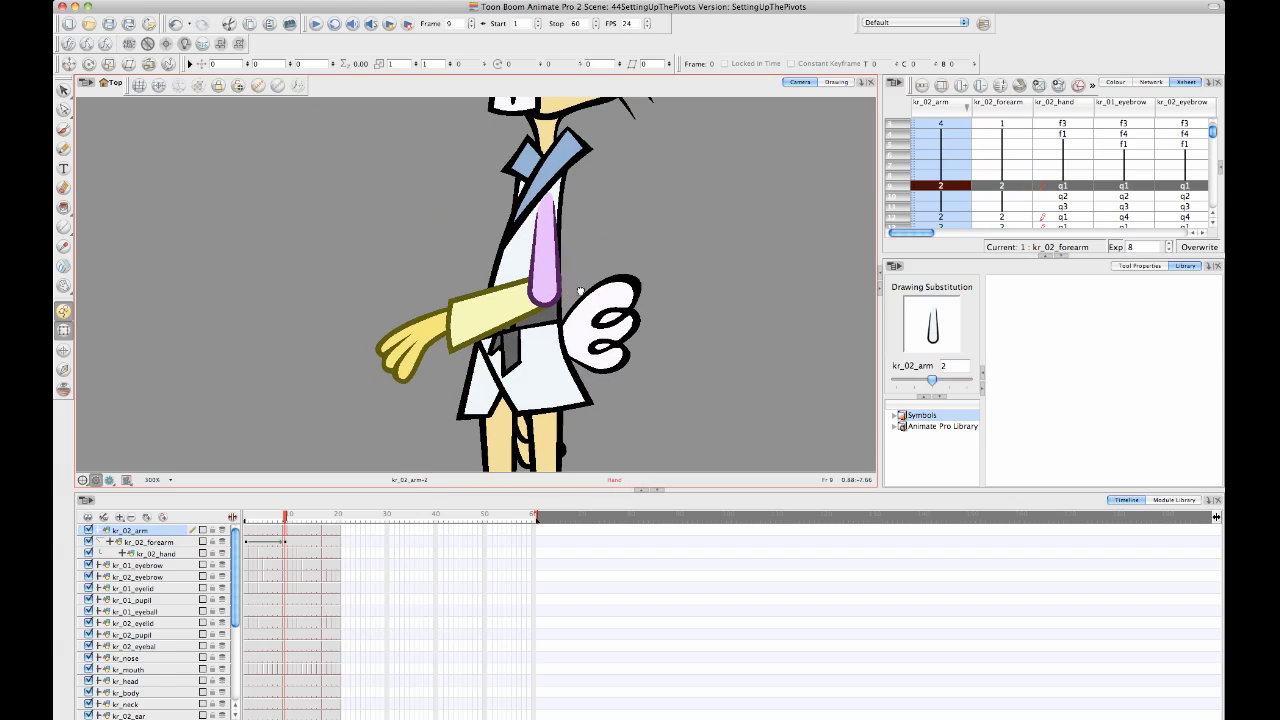
left_click_drag(348, 392, 260, 304)
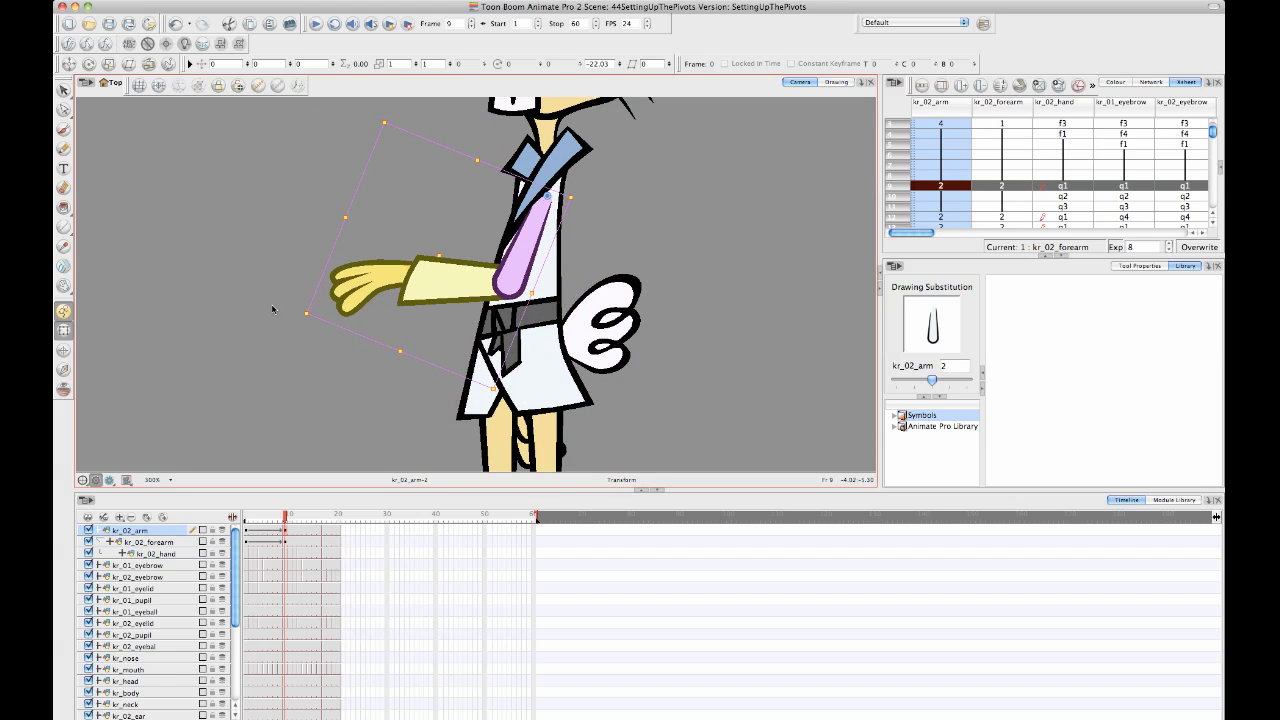
key("super+z")
Try stretching kr_02_forearm with its attached hand downward, and undo both the stretch and the earlier forearm rotation.
left_click(460, 337)
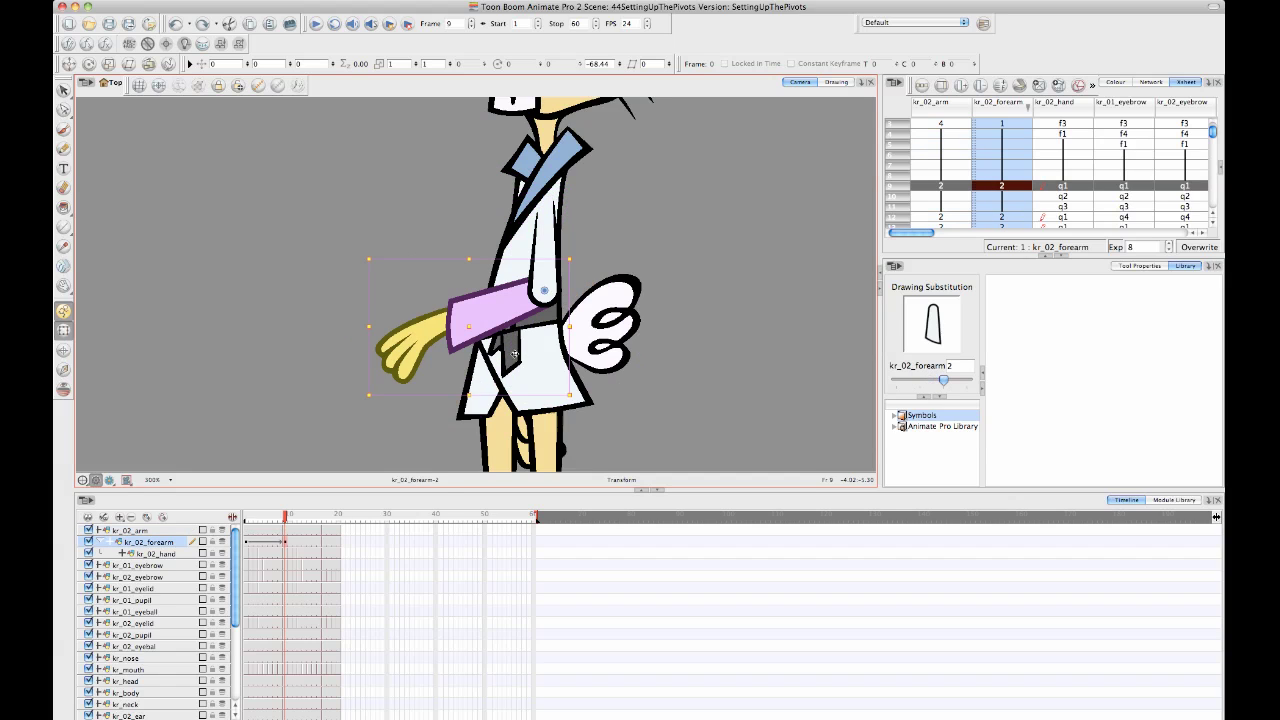
left_click_drag(468, 393, 488, 439)
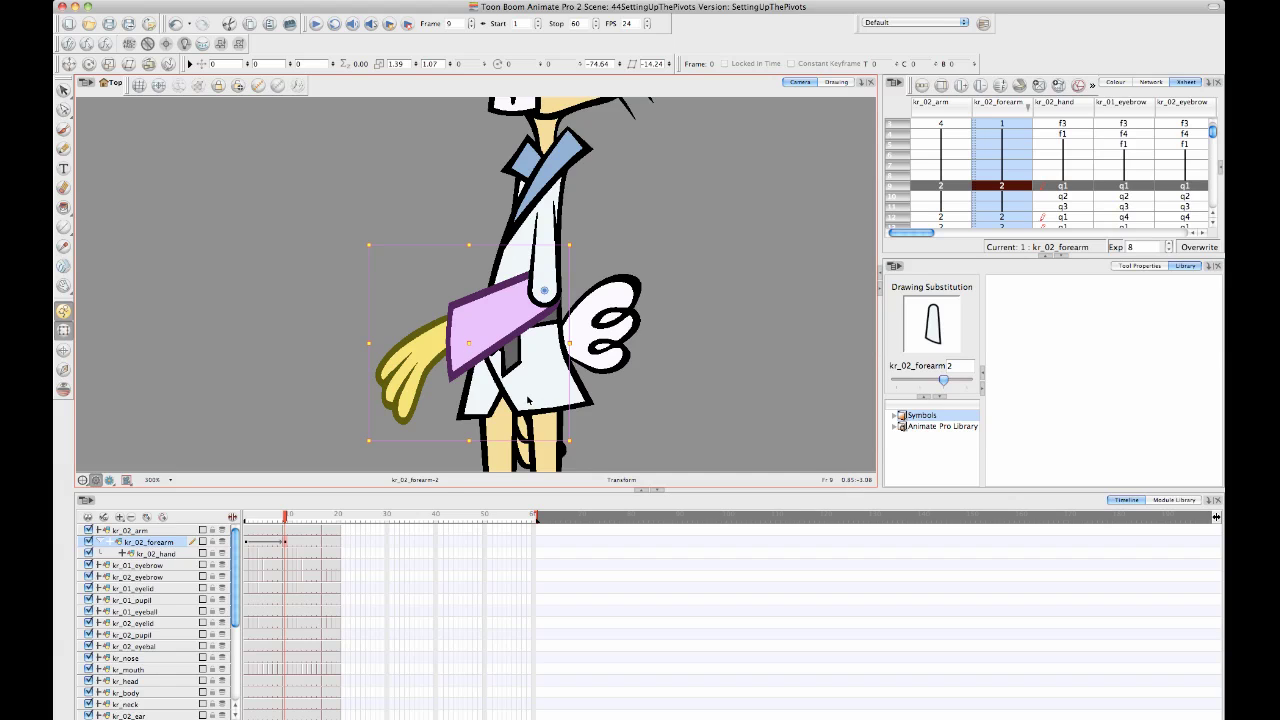
key("super+z")
Select the kr_02_forearm, kr_02_hand and kr_02_arm layers in turn to examine each pivot and the child parts it controls.
left_click(152, 543)
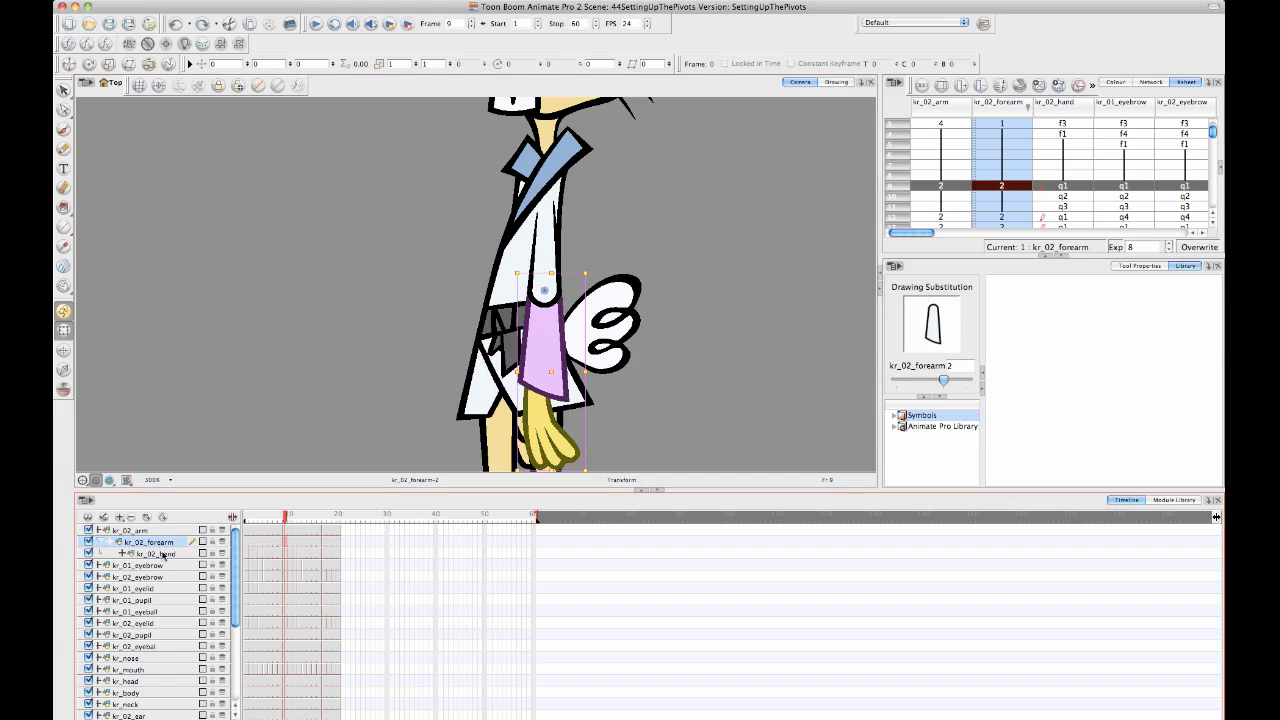
left_click(160, 553)
left_click(156, 542)
left_click(153, 531)
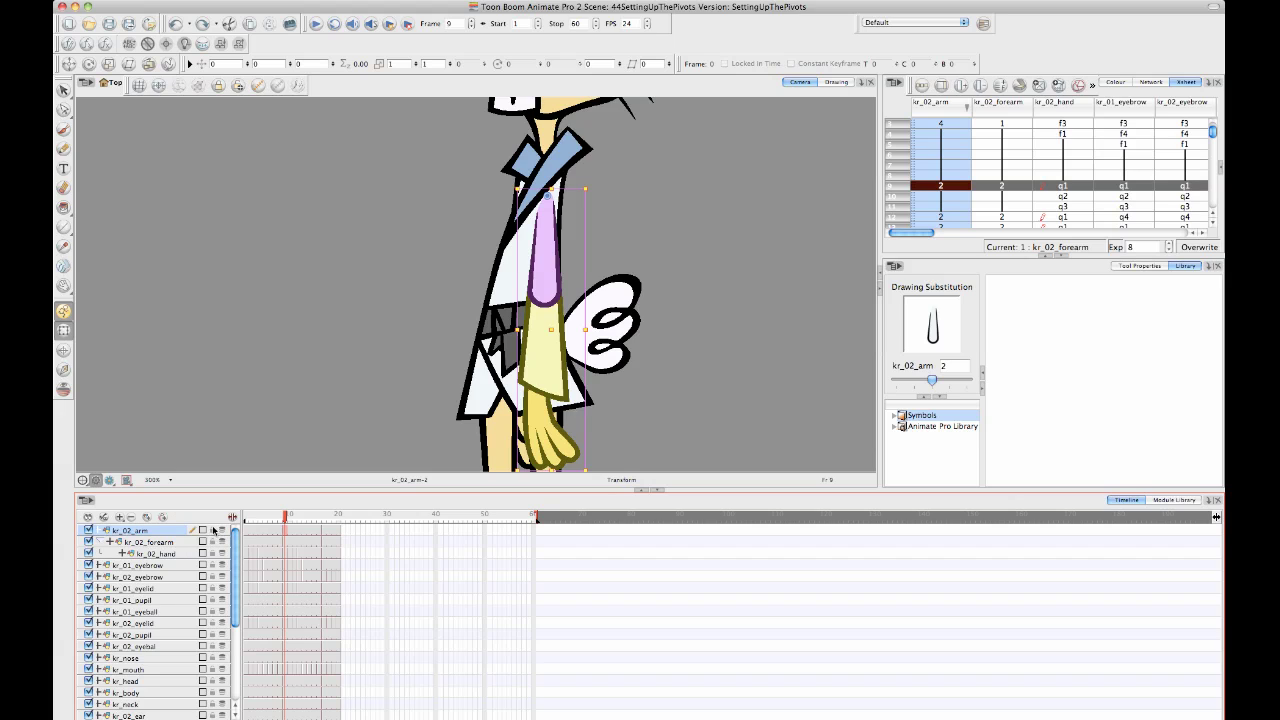
left_click_drag(386, 282, 416, 258)
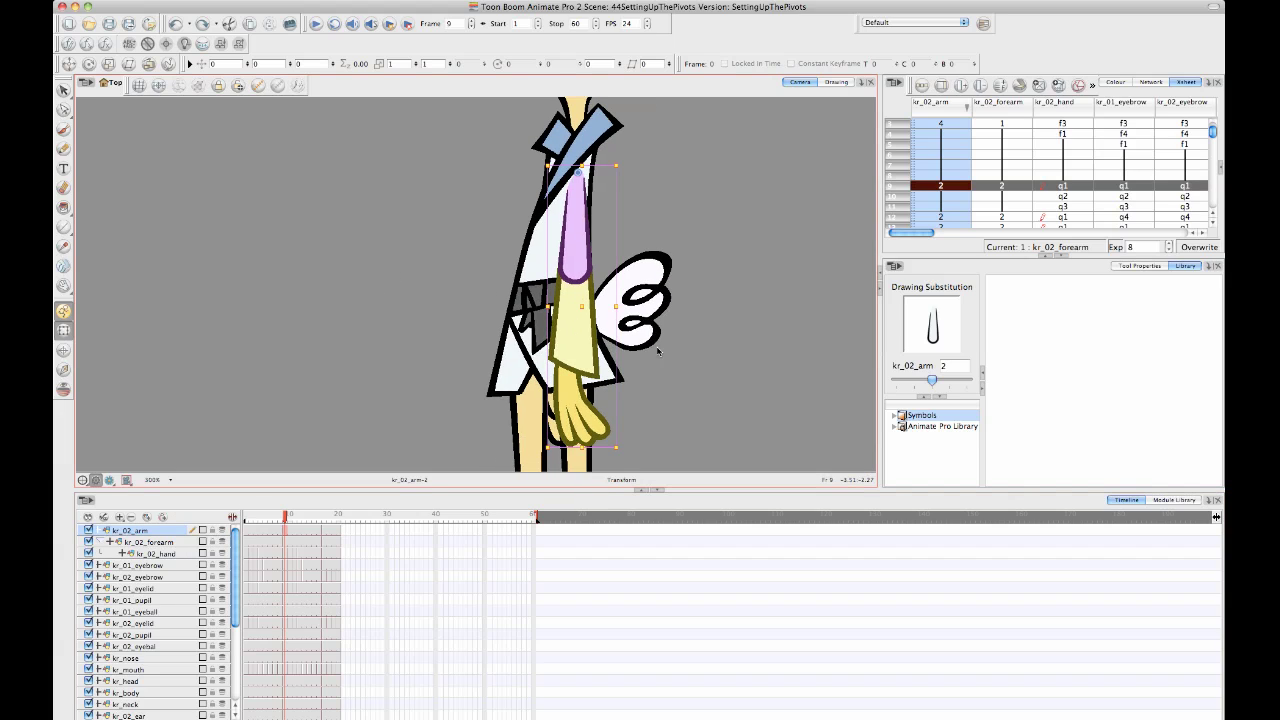
left_click(660, 347)
left_click(572, 330)
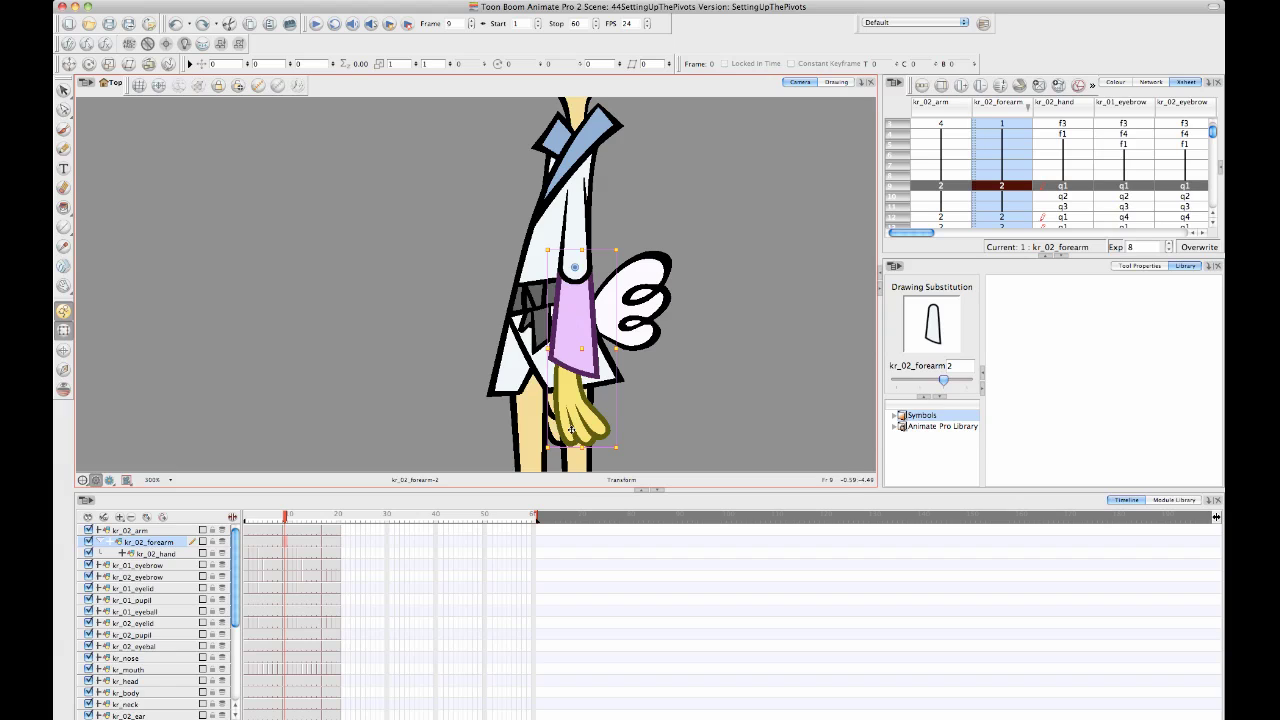
left_click(390, 342)
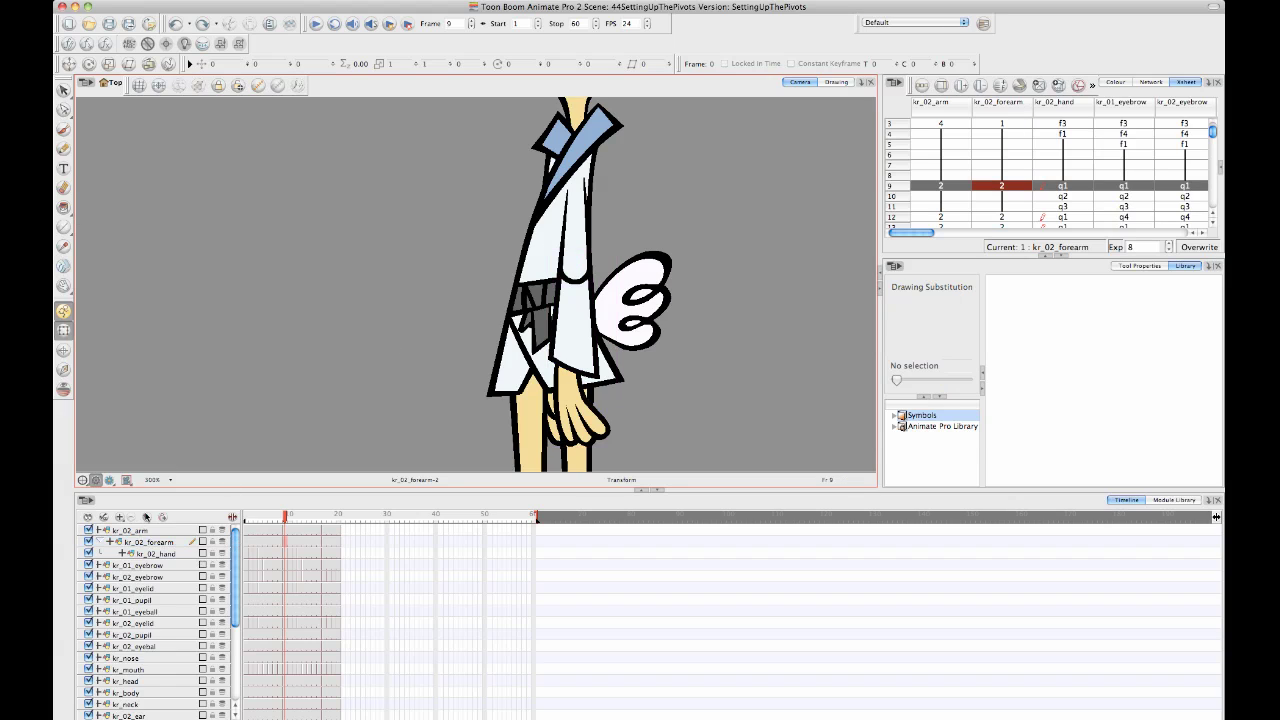
Undo the arm-forearm-hand layer parenting and add a peg to each of the kr_02_forearm, kr_02_arm and kr_02_hand layers.
key("super+z")
key("super+z")
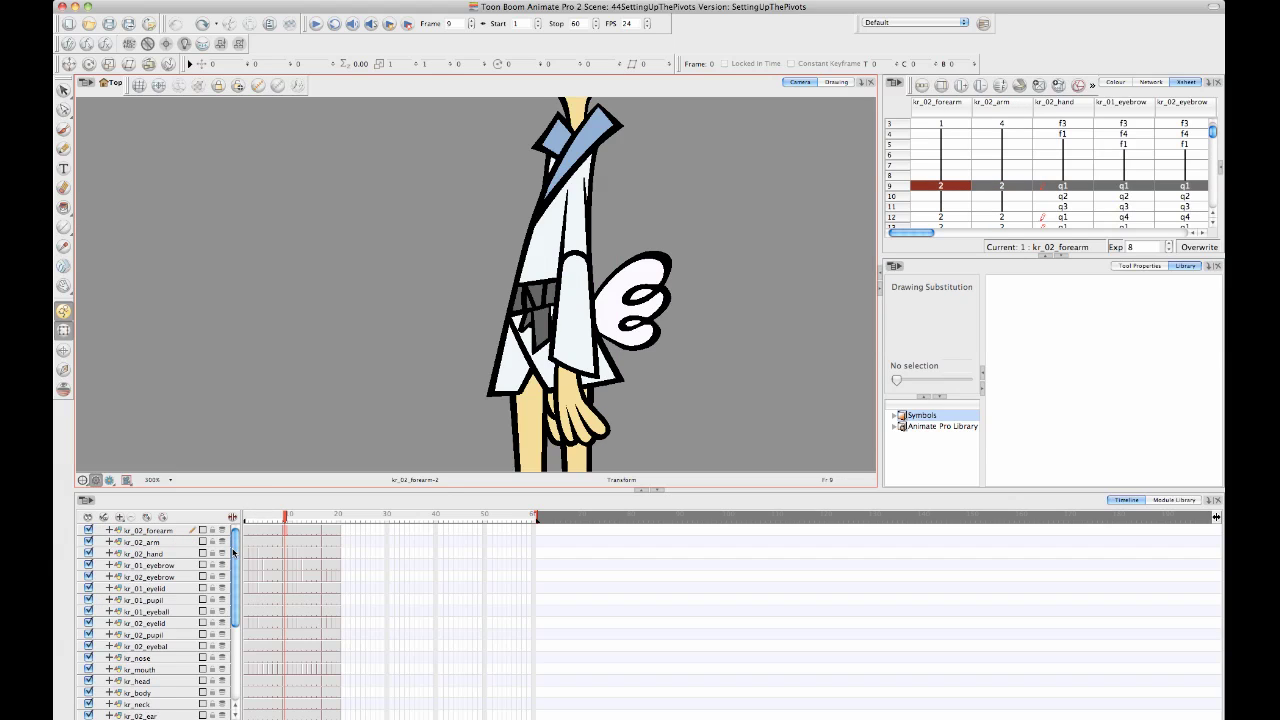
left_click(172, 555)
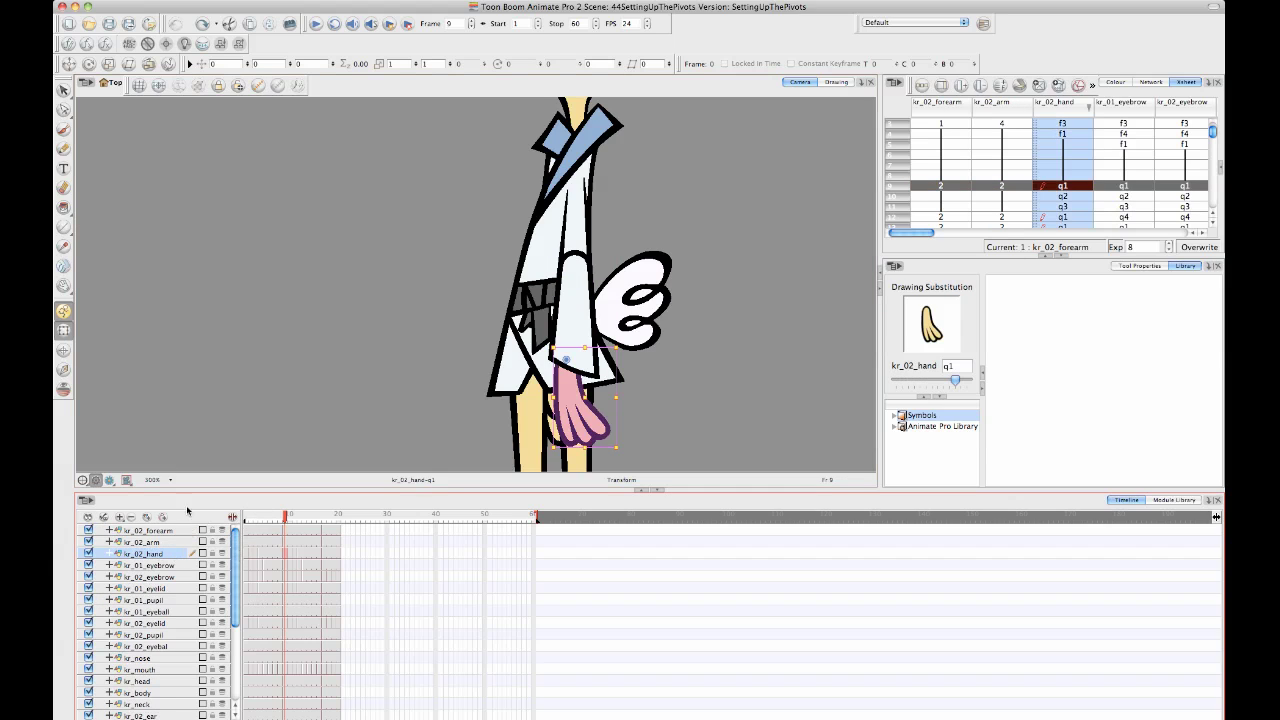
left_click(165, 531, "shift")
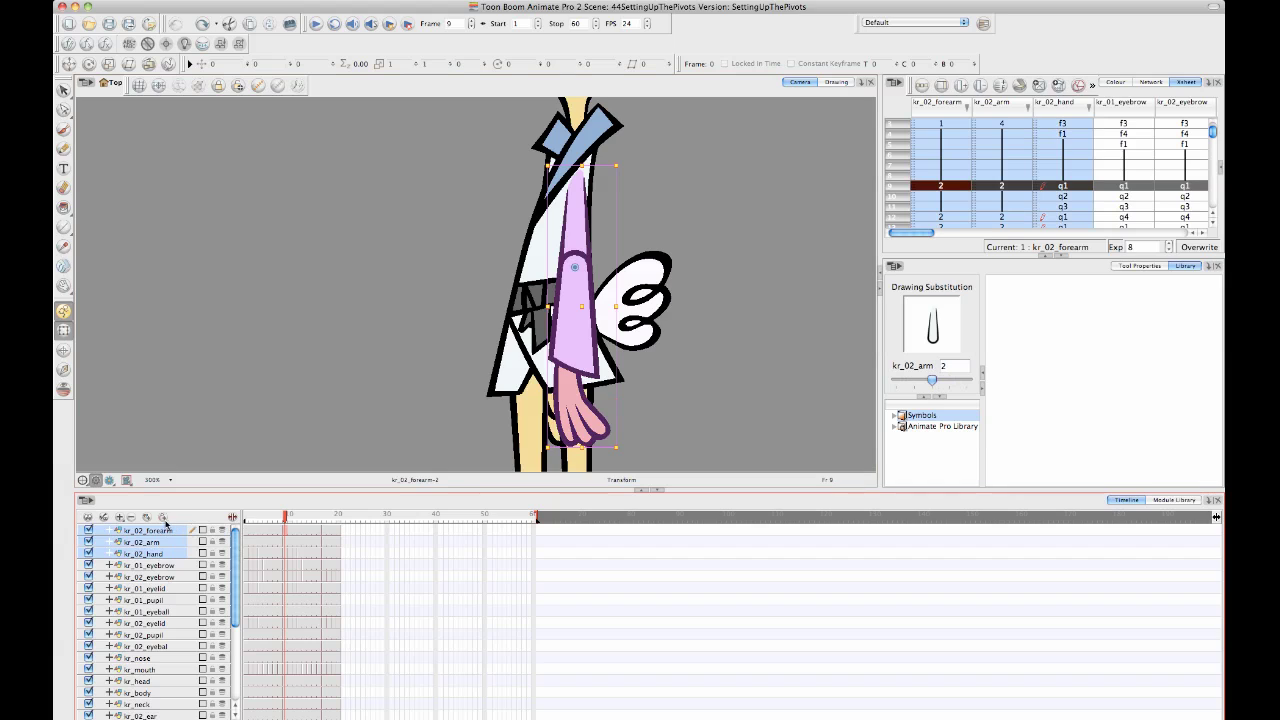
left_click(163, 518)
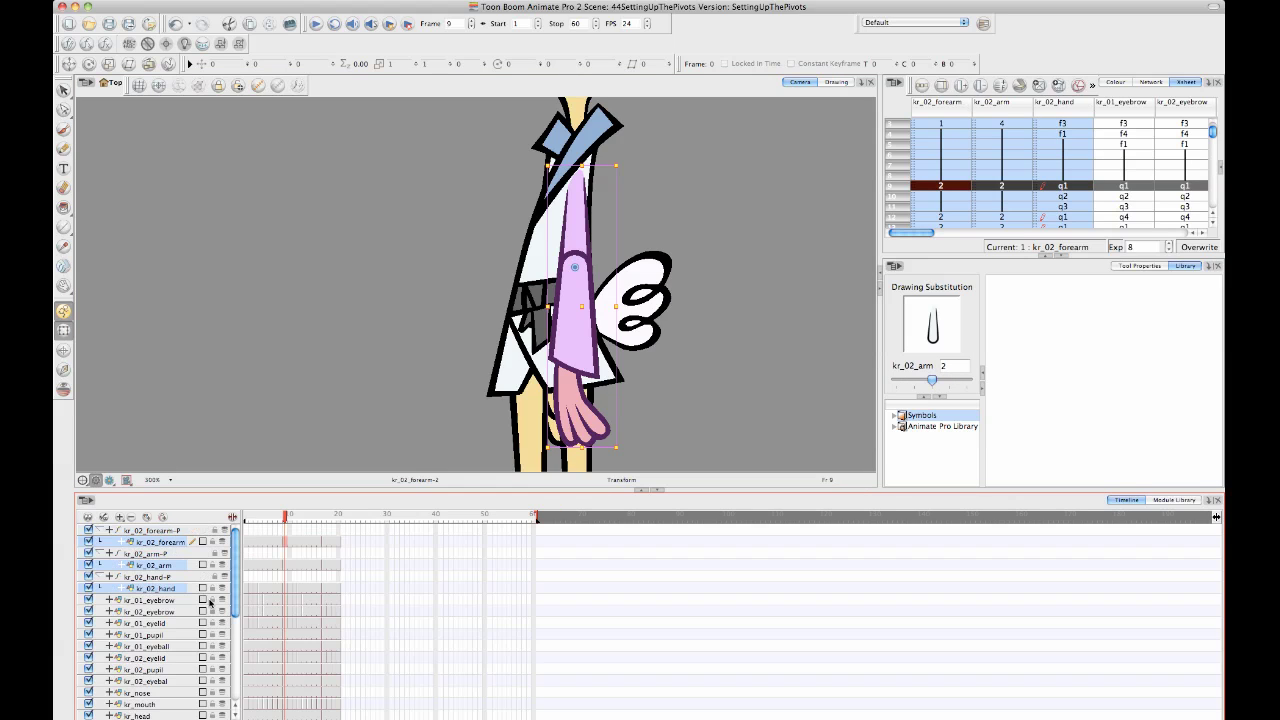
Check the new hand, arm and forearm pegs, and parent the kr_02_hand-P peg to kr_02_forearm-P.
left_click(178, 576, "shift")
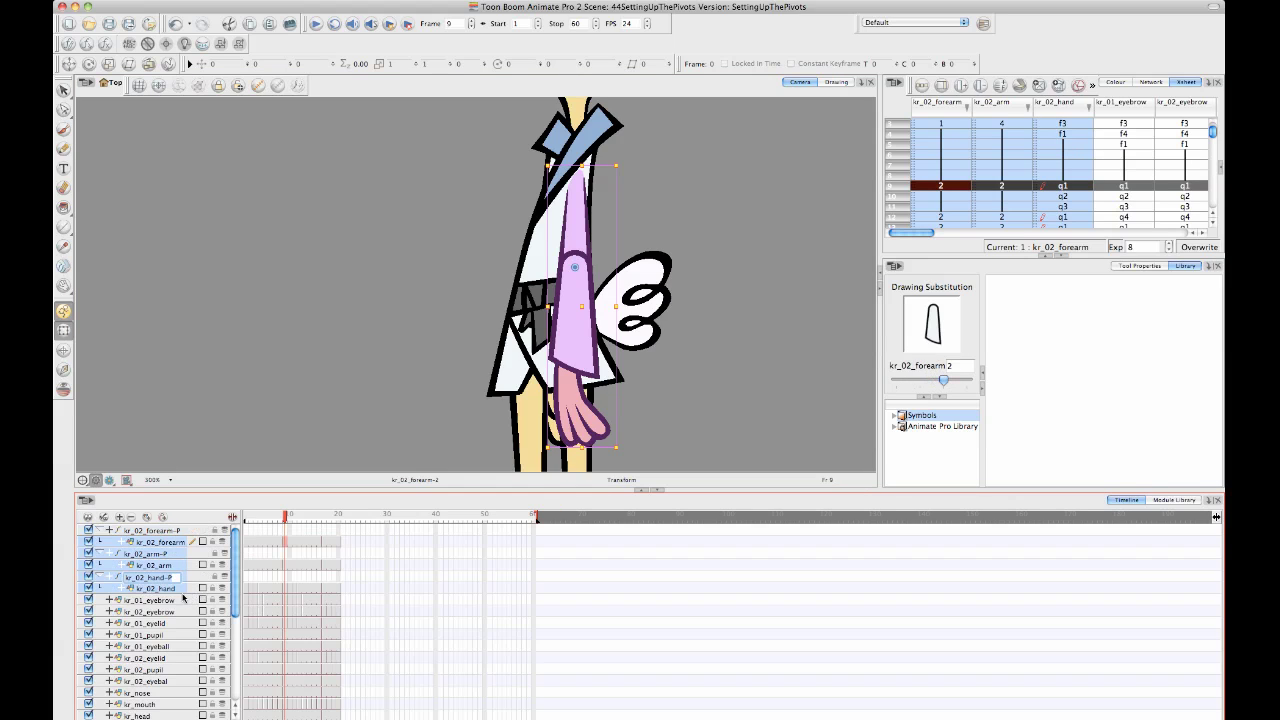
left_click(182, 600)
left_click(170, 578)
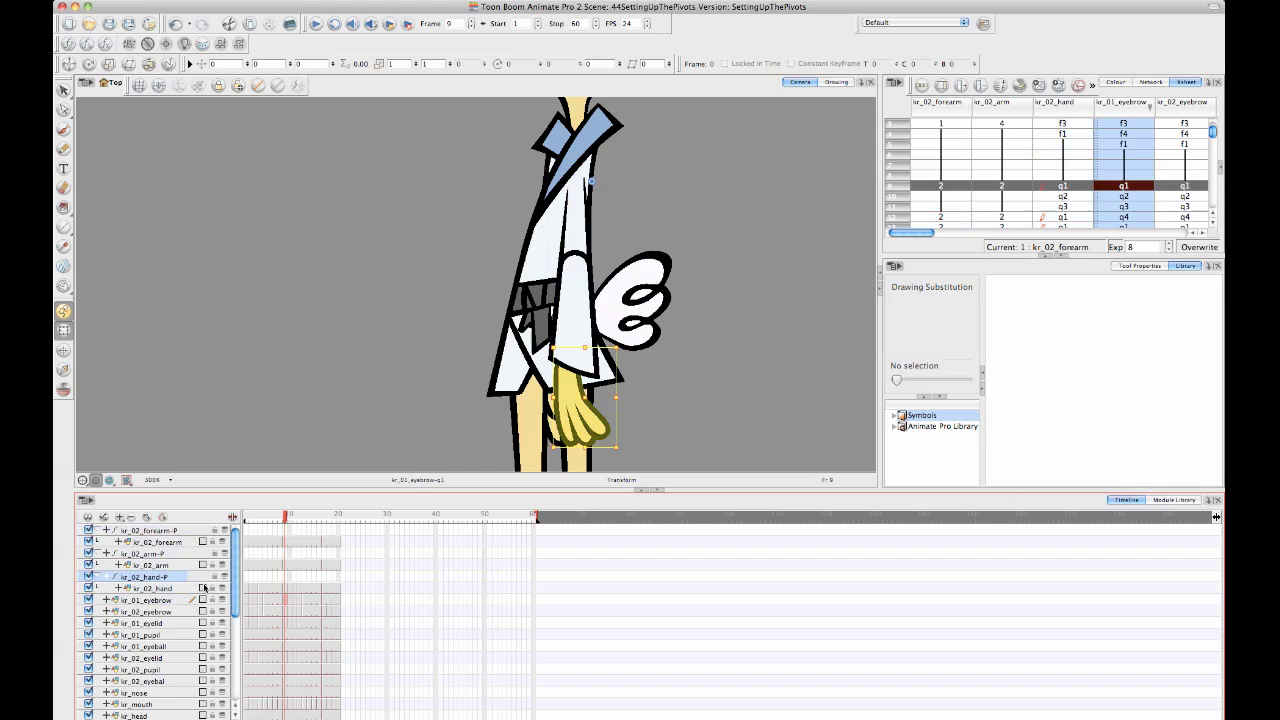
left_click(162, 553)
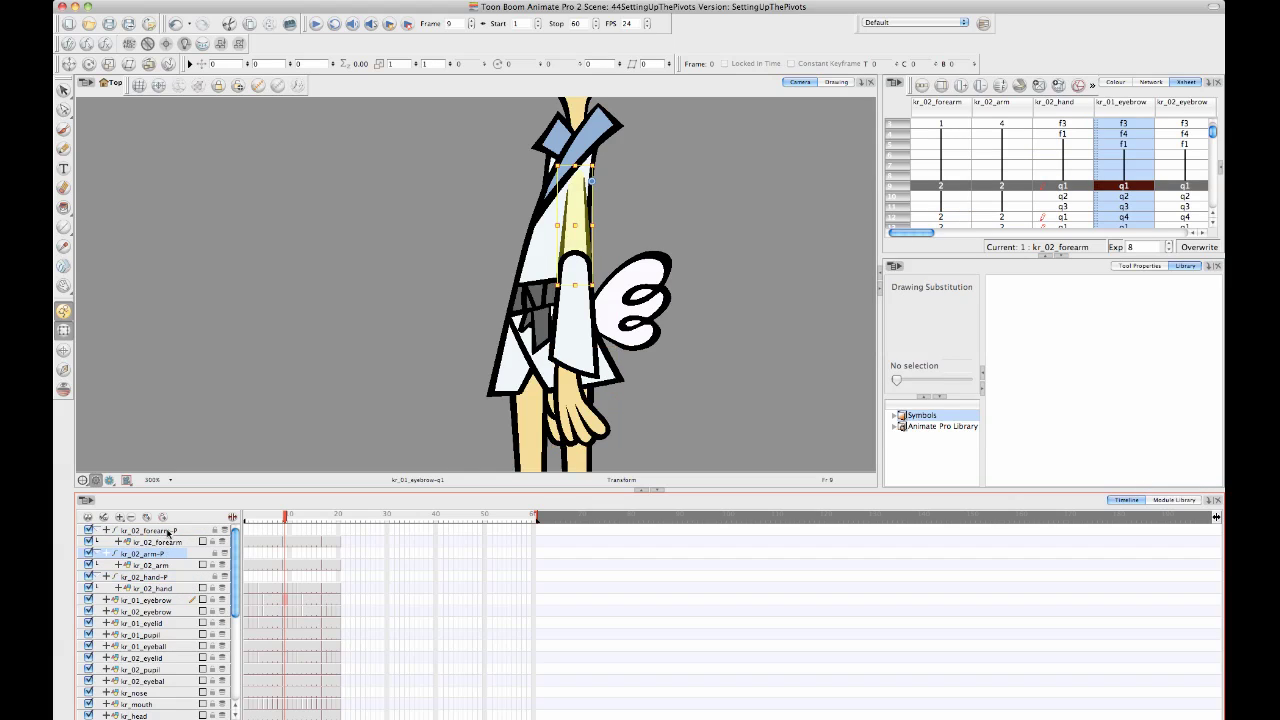
left_click(169, 531)
left_click(178, 555)
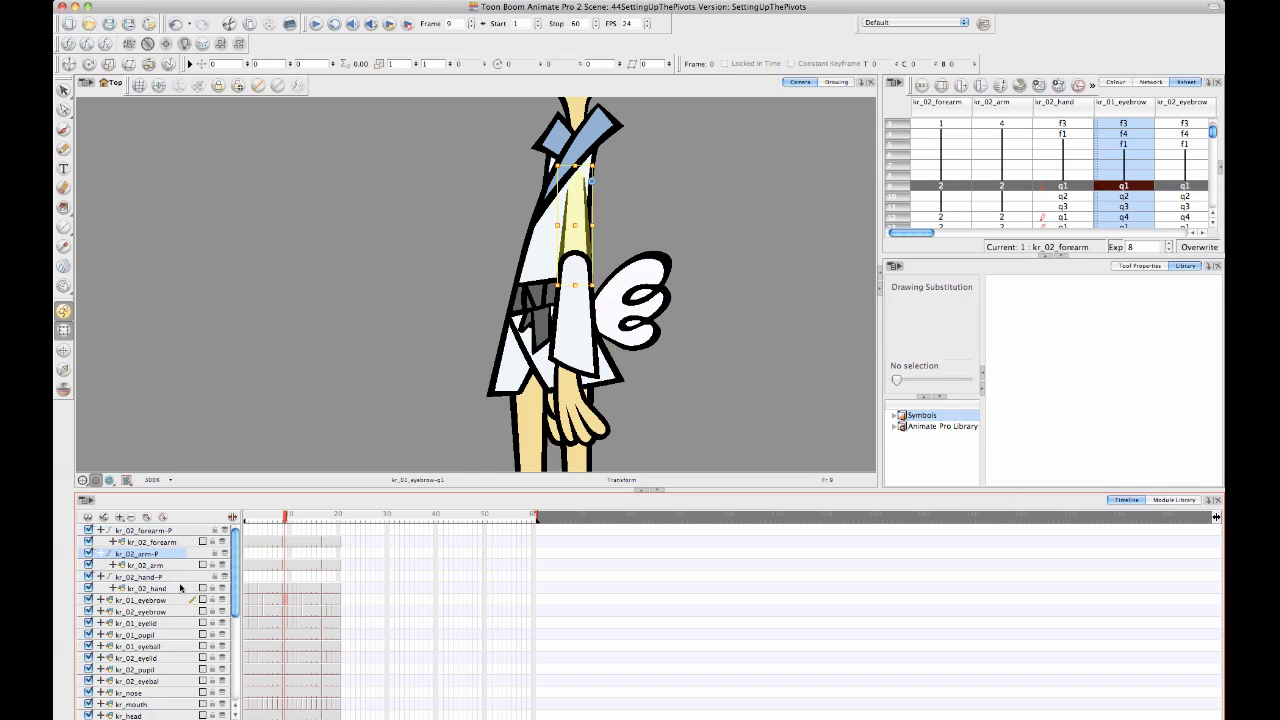
left_click(156, 579)
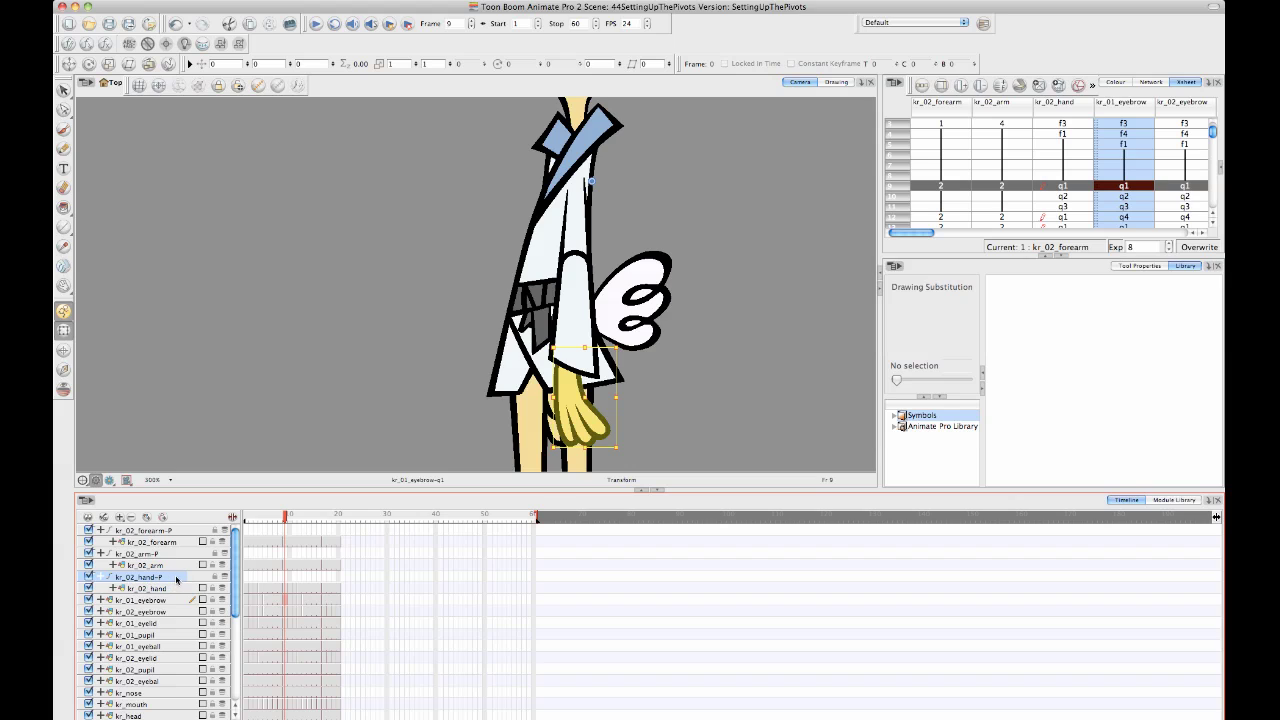
left_click_drag(176, 578, 173, 538)
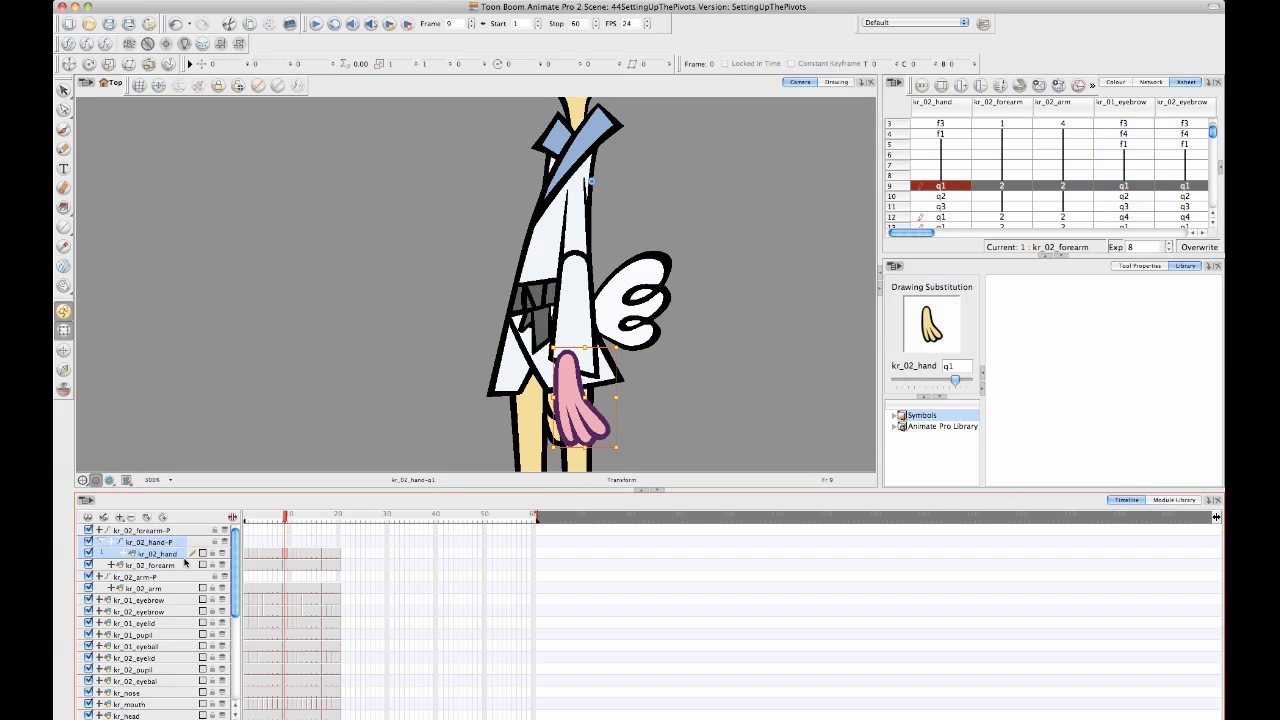
Parent the kr_02_forearm-P peg, together with its attached hand peg, to kr_02_arm-P.
left_click(160, 566)
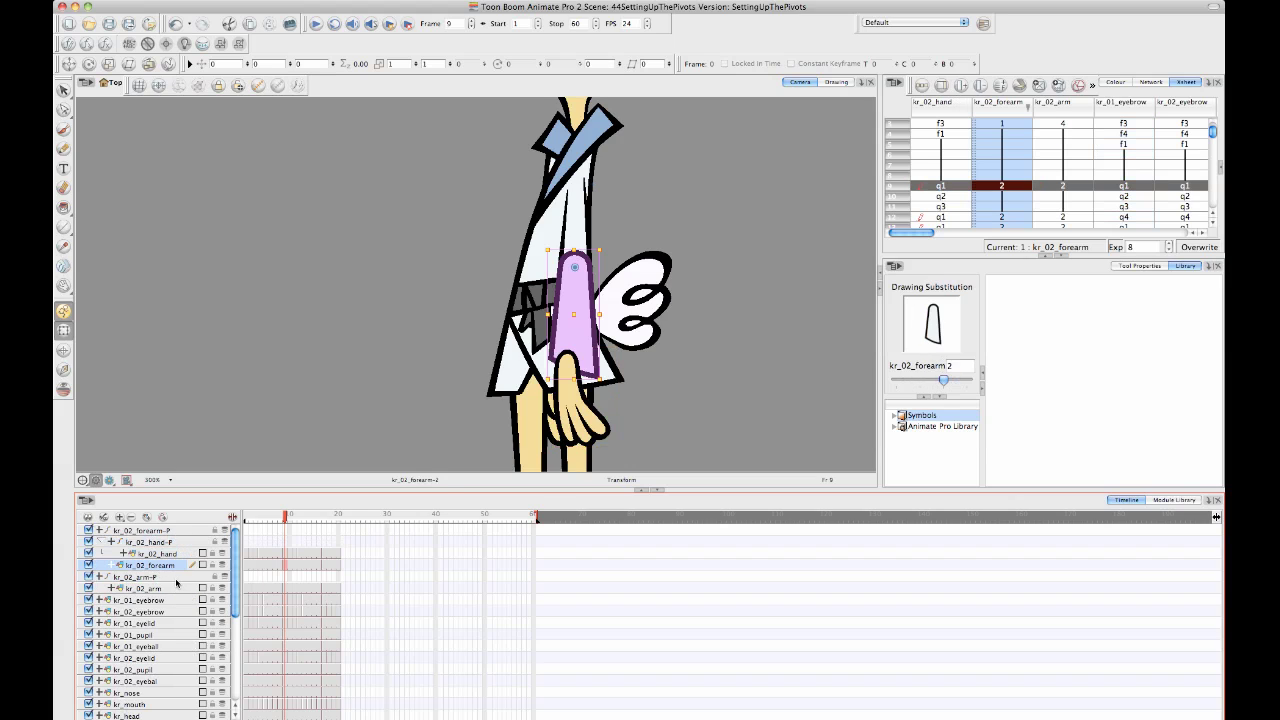
left_click(164, 532)
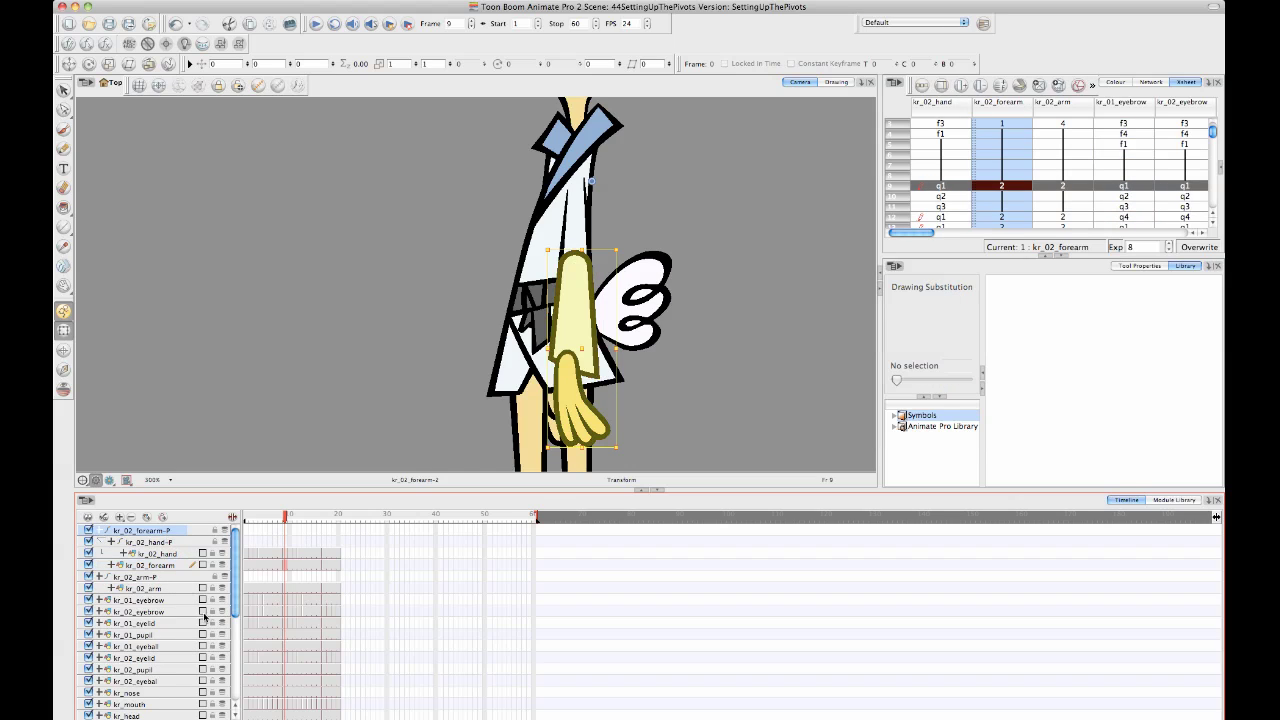
left_click(140, 577)
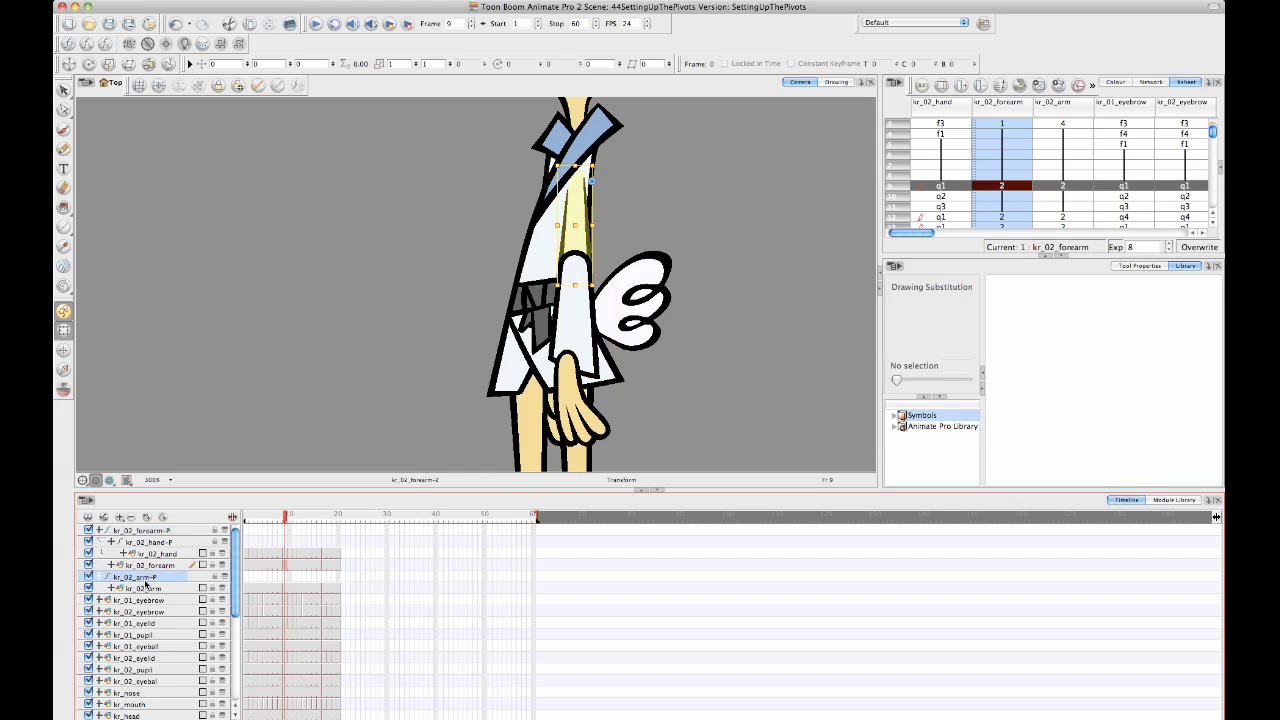
left_click(160, 531)
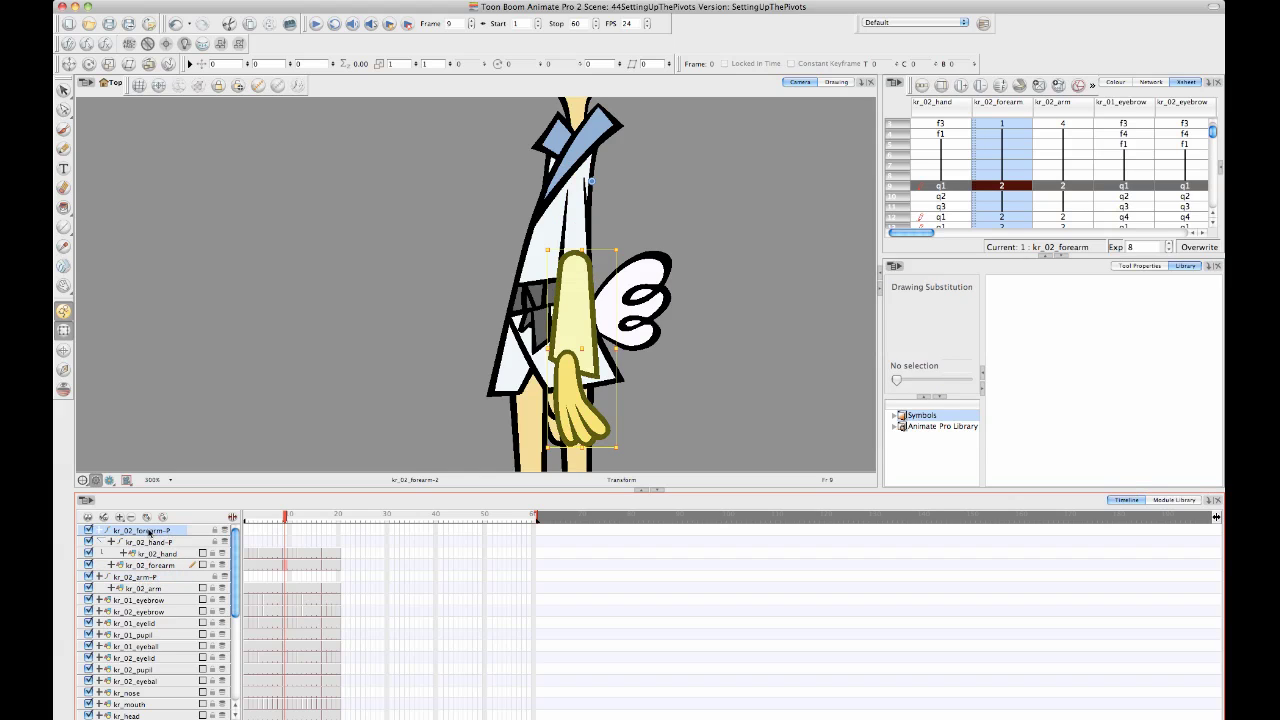
left_click_drag(153, 531, 167, 577)
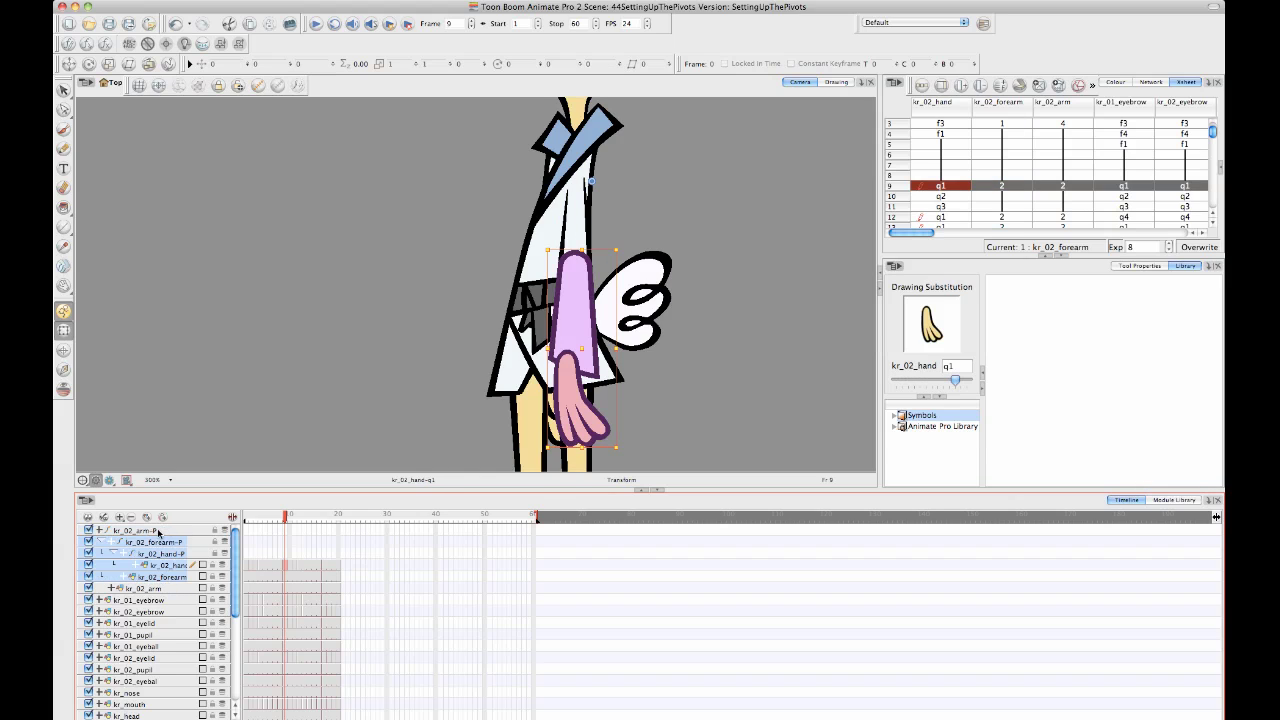
Select kr_02_arm-P, kr_02_forearm-P and kr_02_hand-P in turn to examine each peg's pivot and which parts it controls.
left_click(158, 531)
left_click_drag(240, 290, 323, 291)
left_click_drag(524, 316, 468, 295)
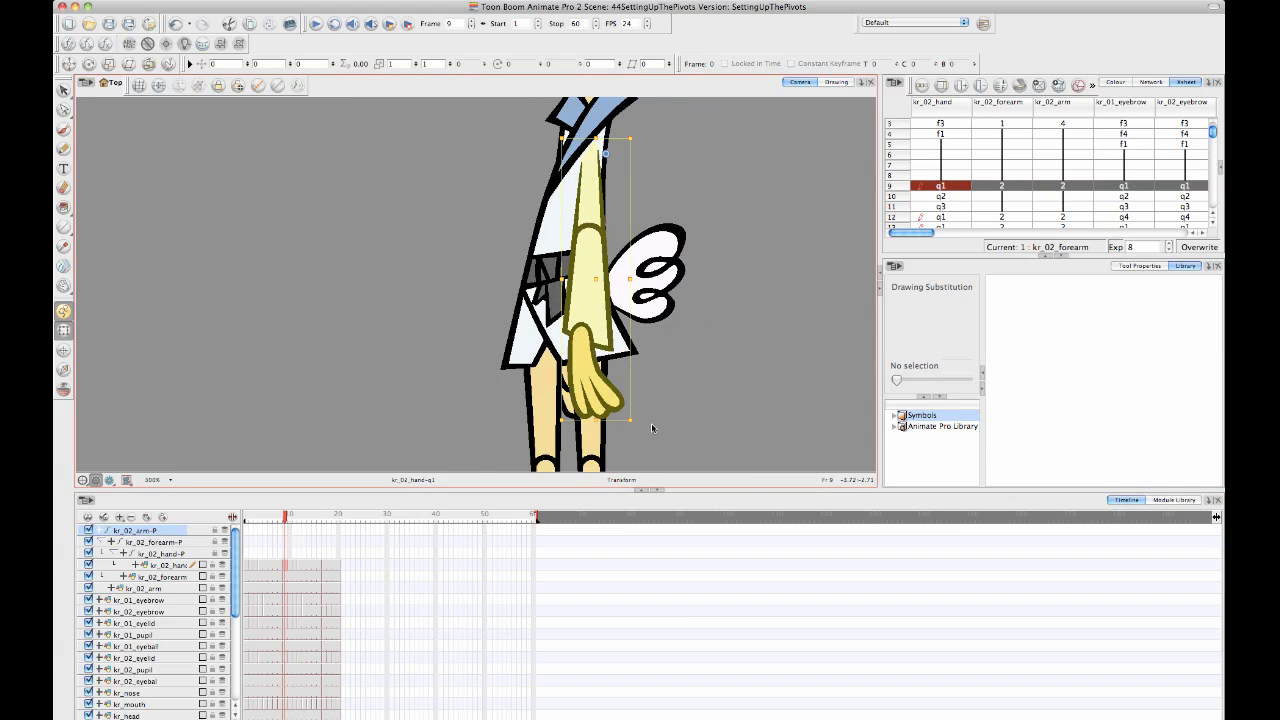
left_click(160, 542)
left_click(156, 531)
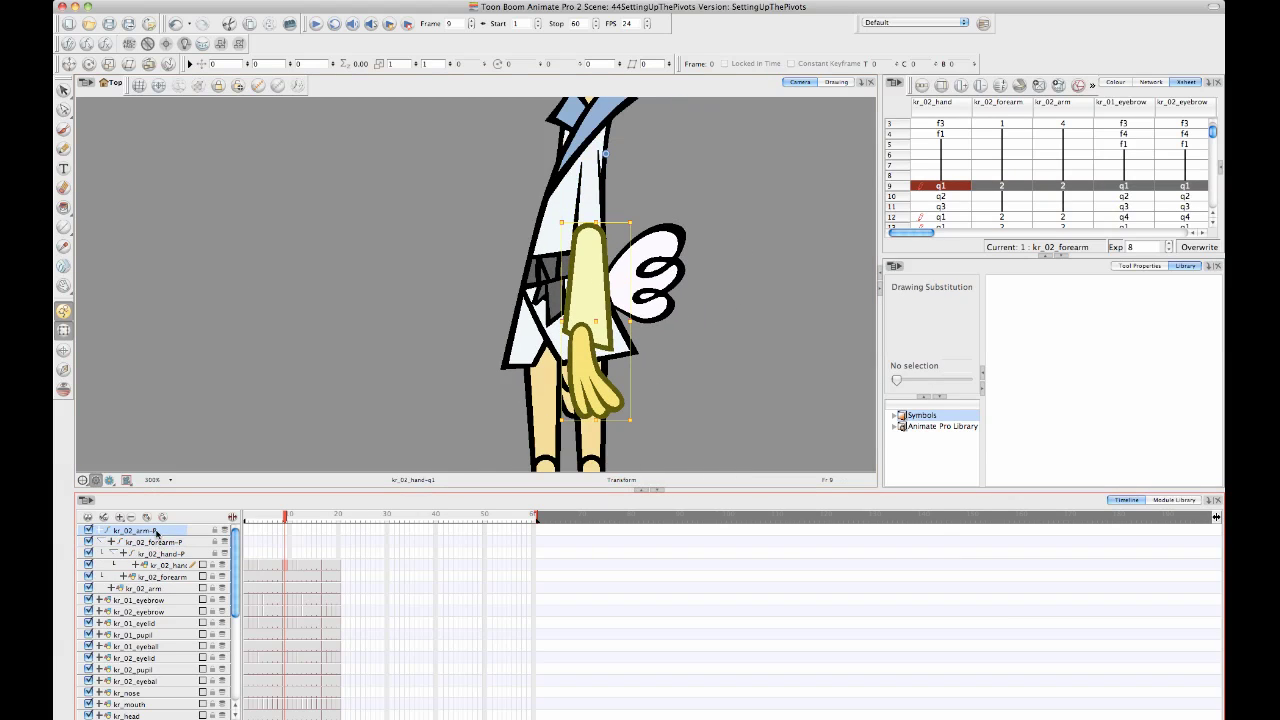
left_click(155, 531)
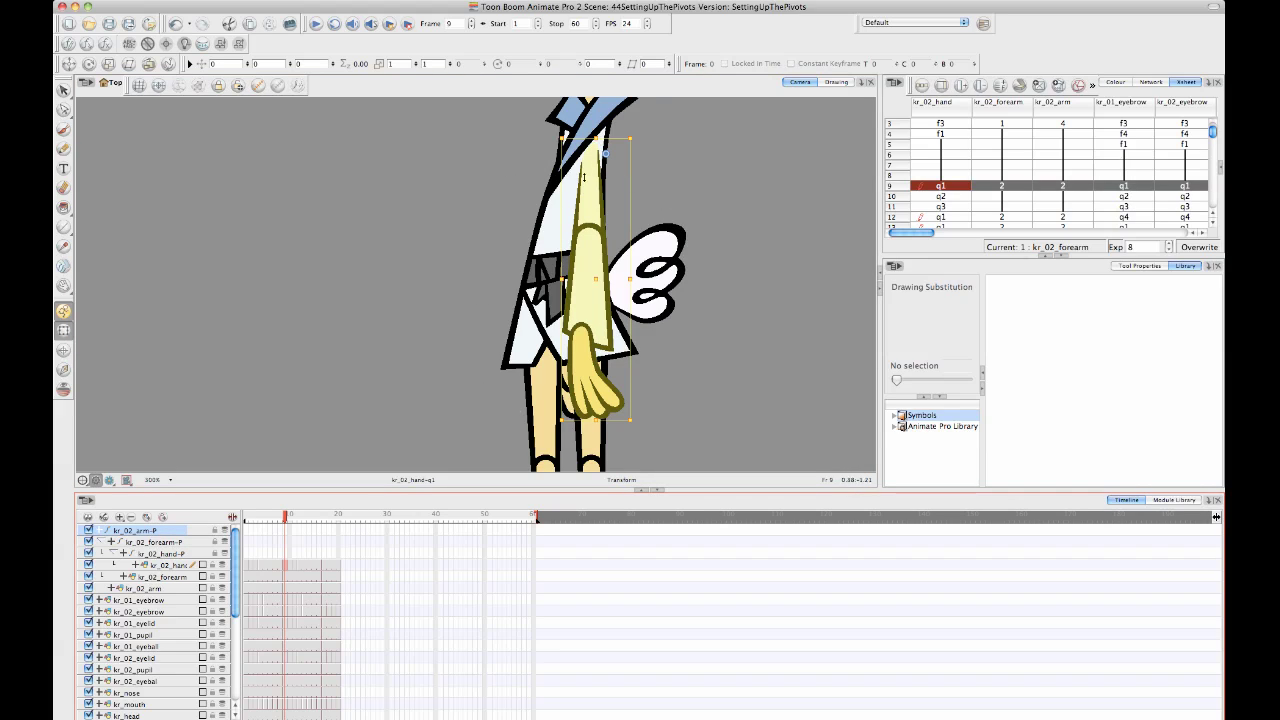
left_click(170, 542)
left_click(169, 555)
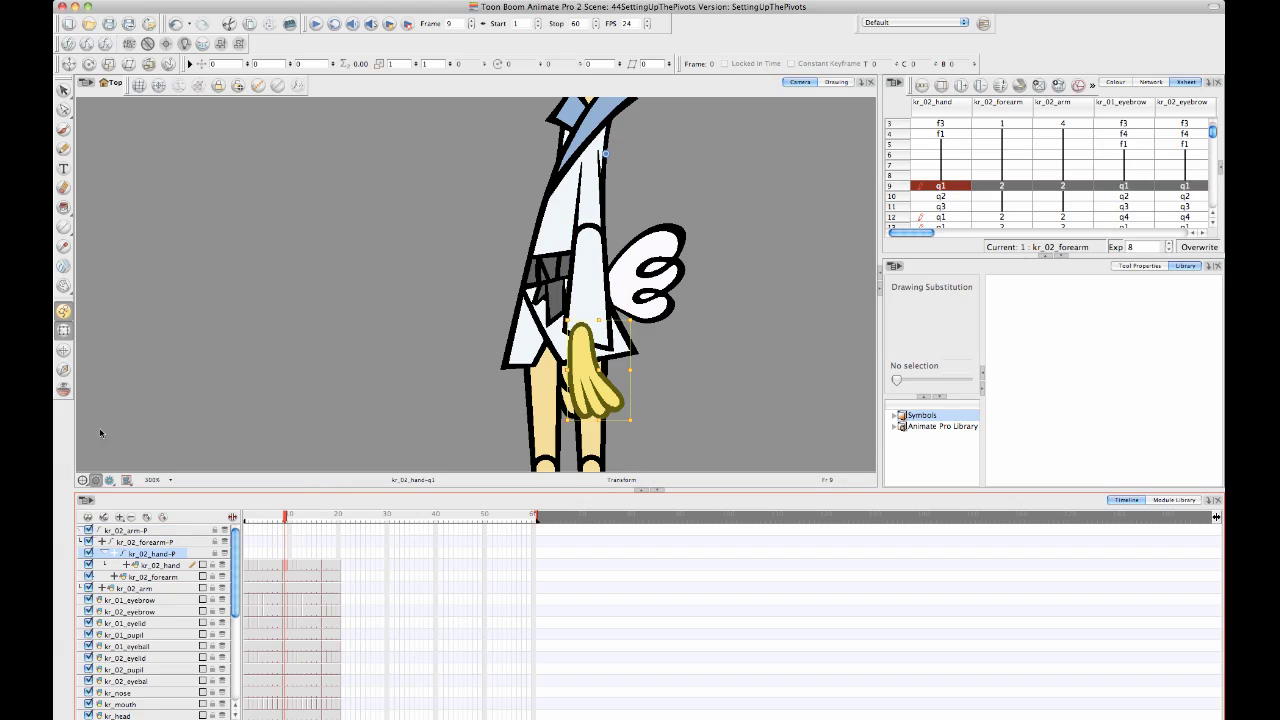
Select the kr_02_hand, kr_02_forearm and kr_02_arm drawing layers in turn to compare their own pivots with the pegs.
left_click(165, 566)
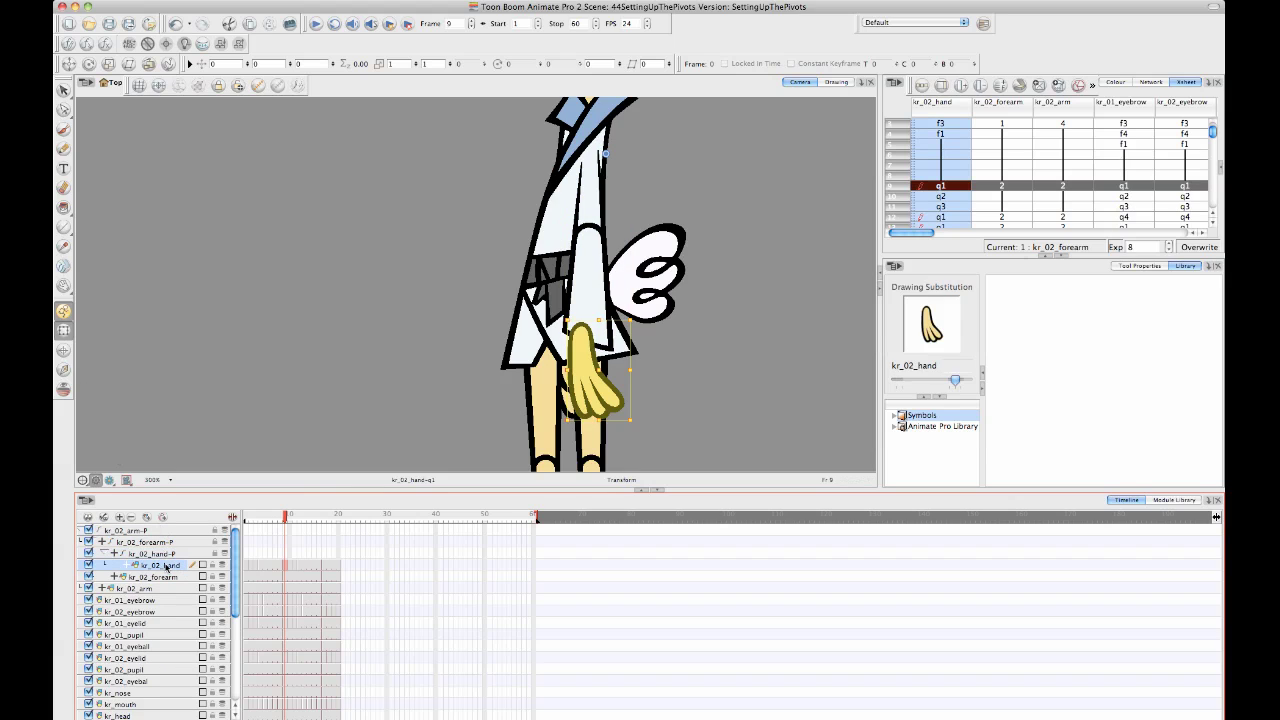
left_click(167, 578)
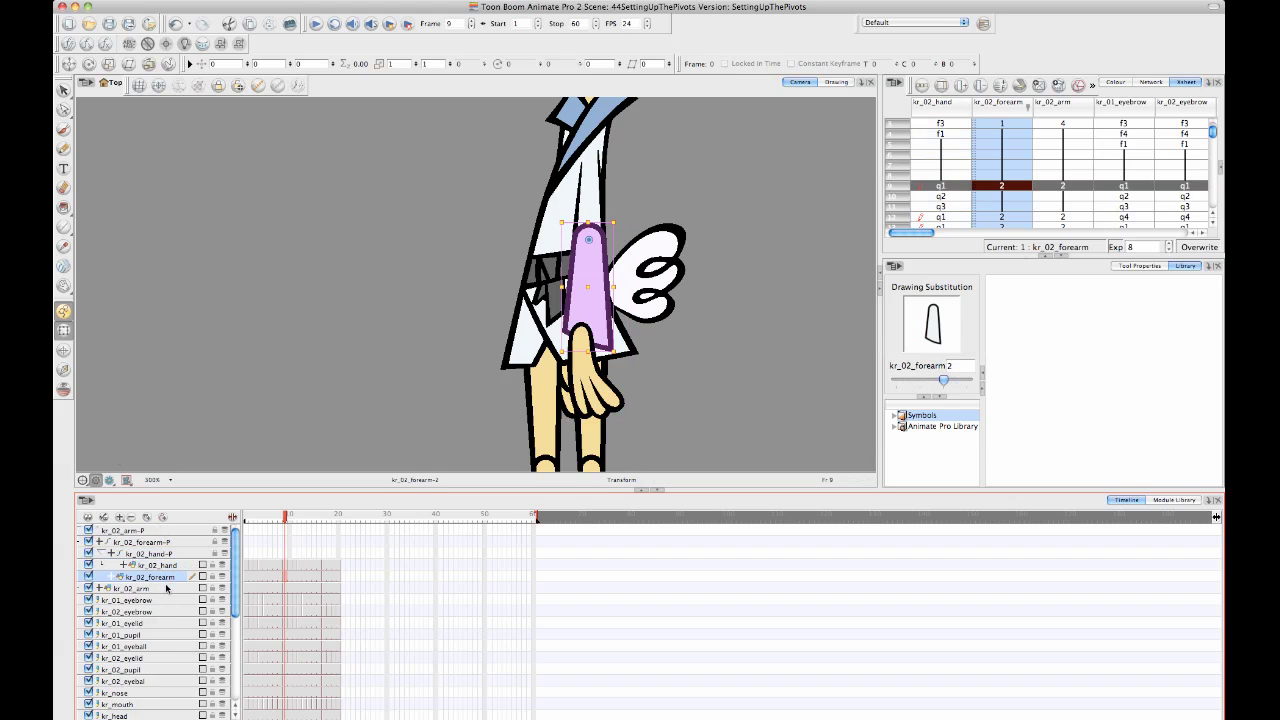
left_click(164, 590)
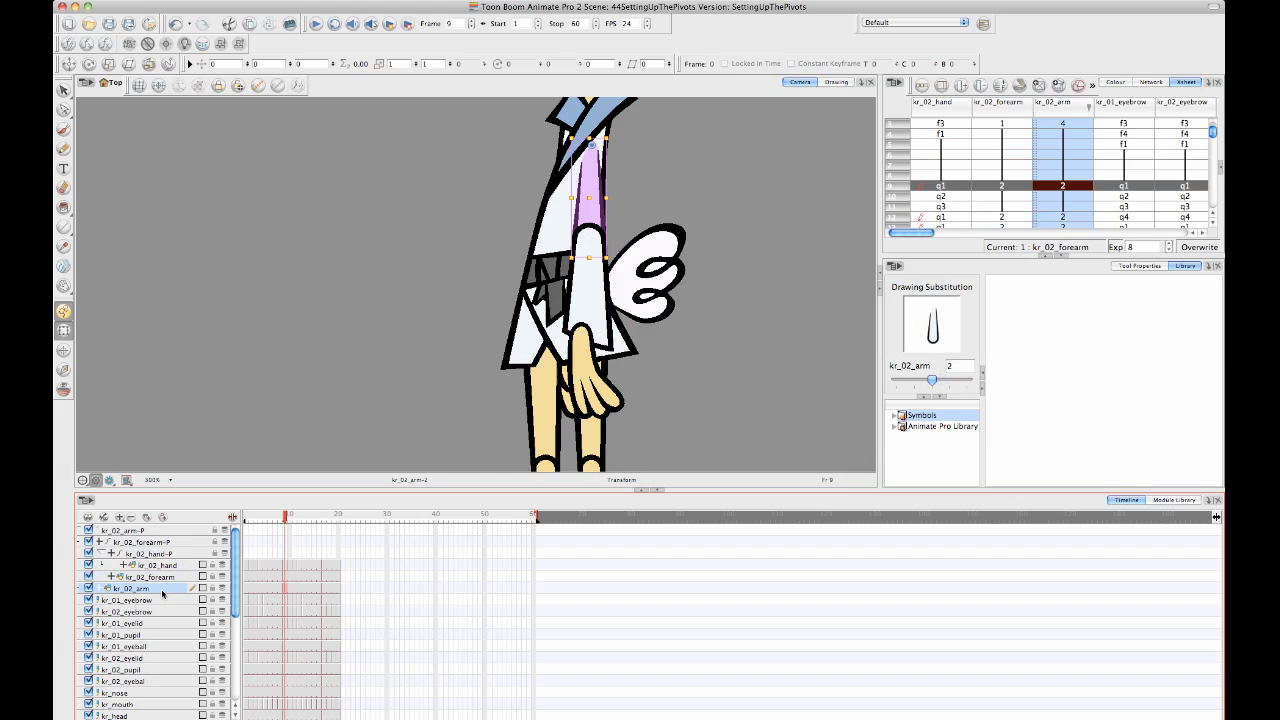
Try widening only the kr_02_forearm drawing at frame 9, and undo the change.
left_click(167, 578)
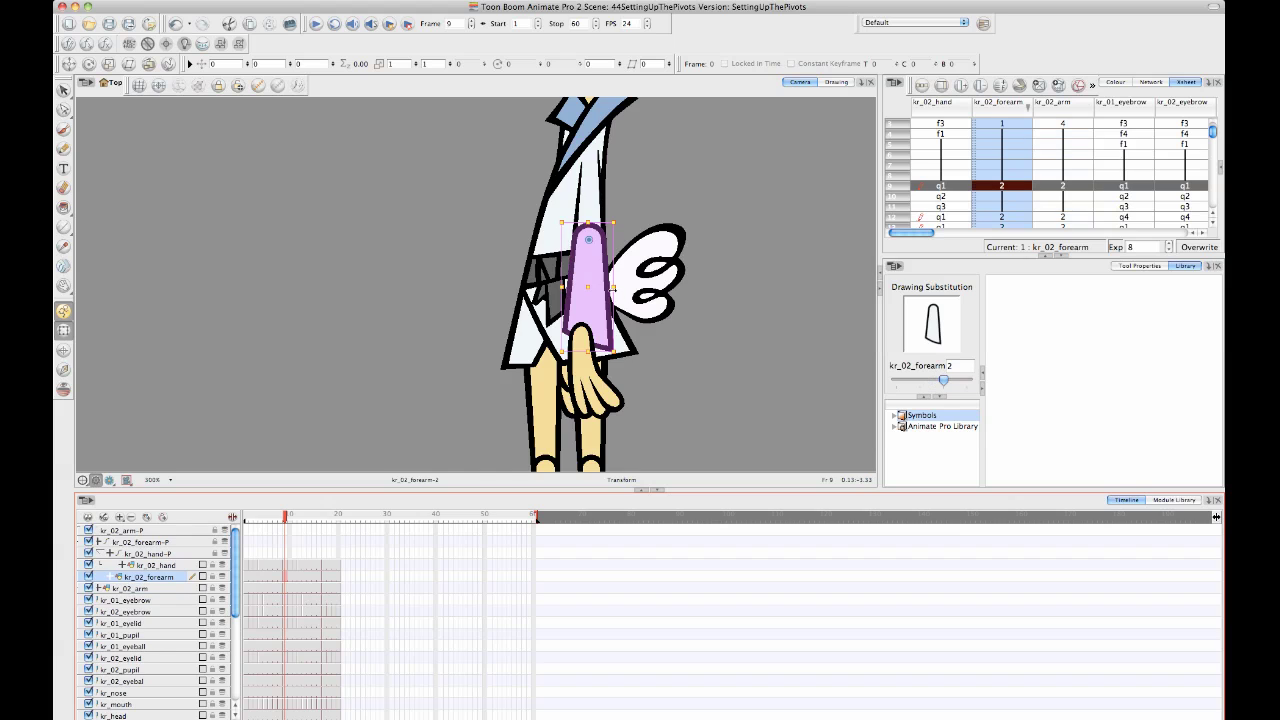
left_click_drag(617, 293, 668, 290)
key("super+z")
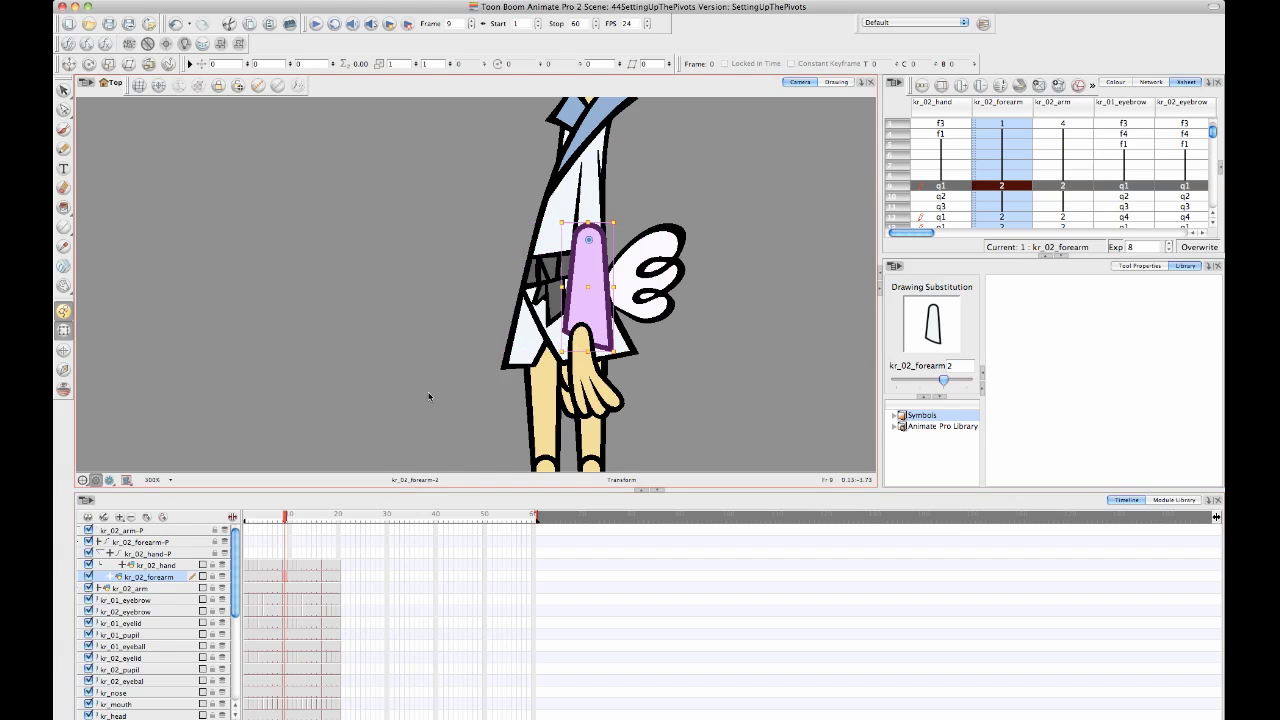
Clear the selection and reselect the kr_02_forearm drawing layer to examine its elbow pivot.
left_click(297, 419)
left_click_drag(338, 336, 354, 326)
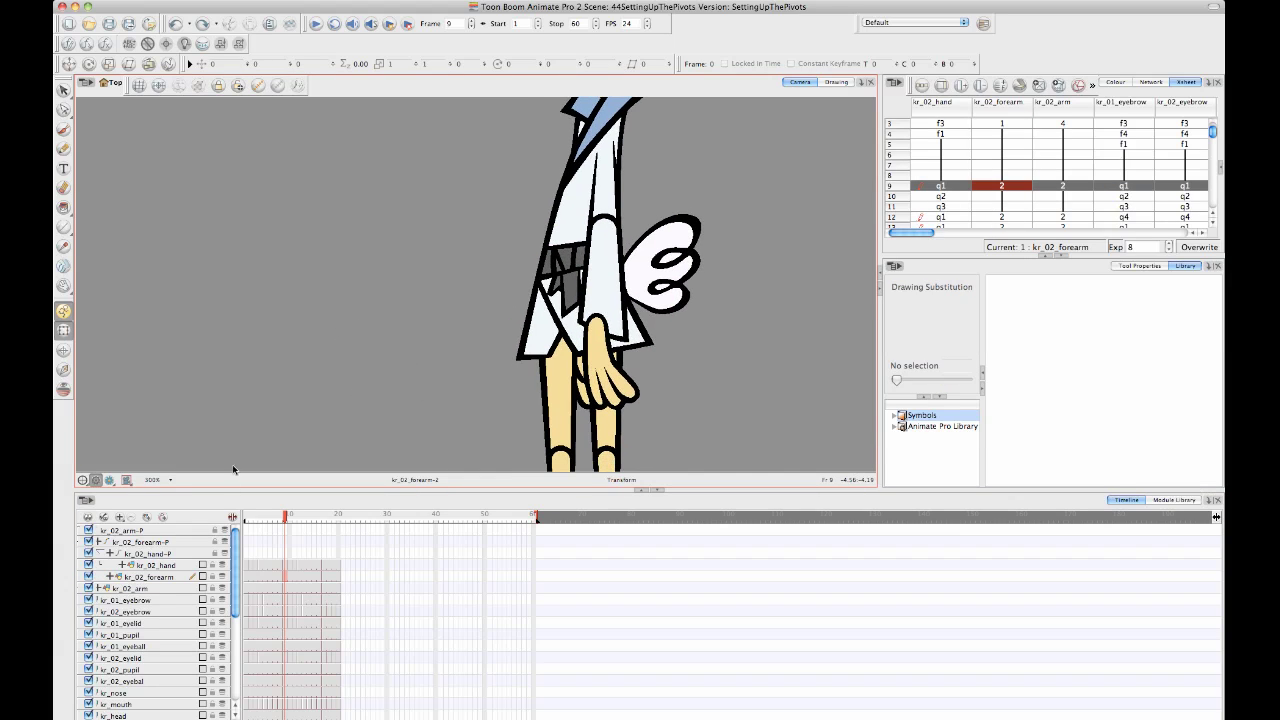
left_click(160, 579)
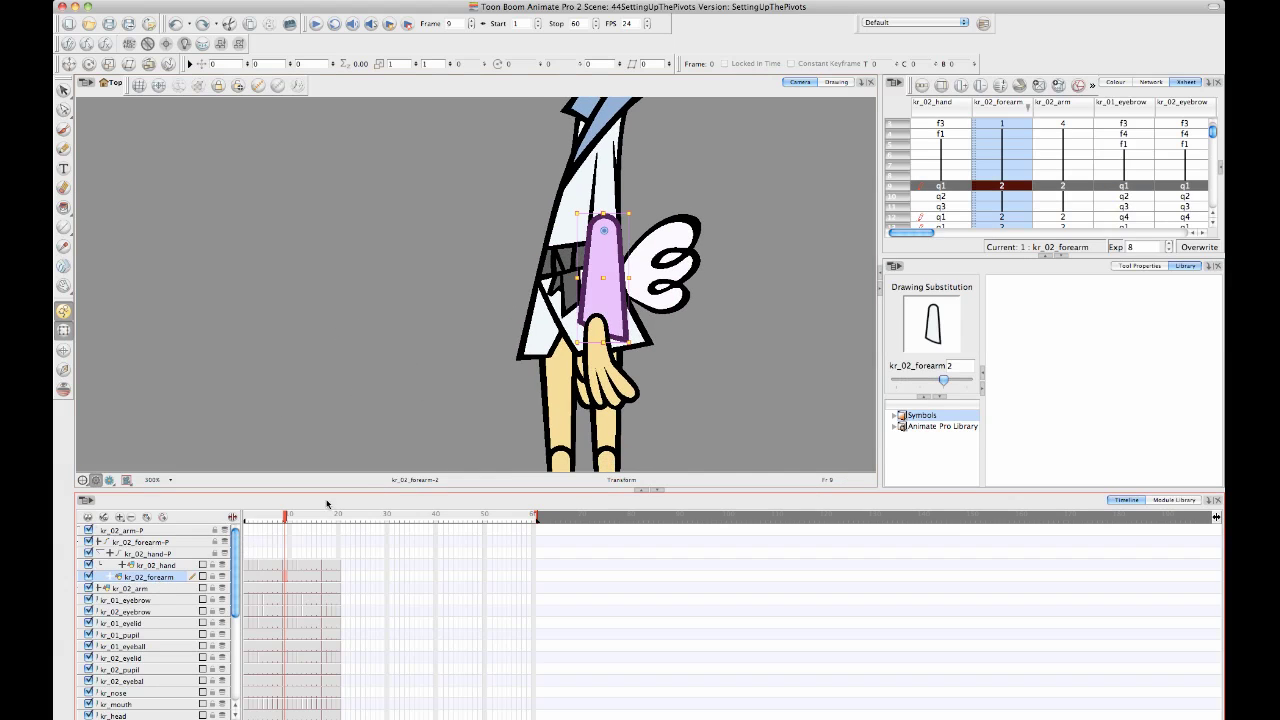
Select the kr_02_hand drawing layer and locate its module and the neighbouring arm modules in the network.
left_click(168, 566)
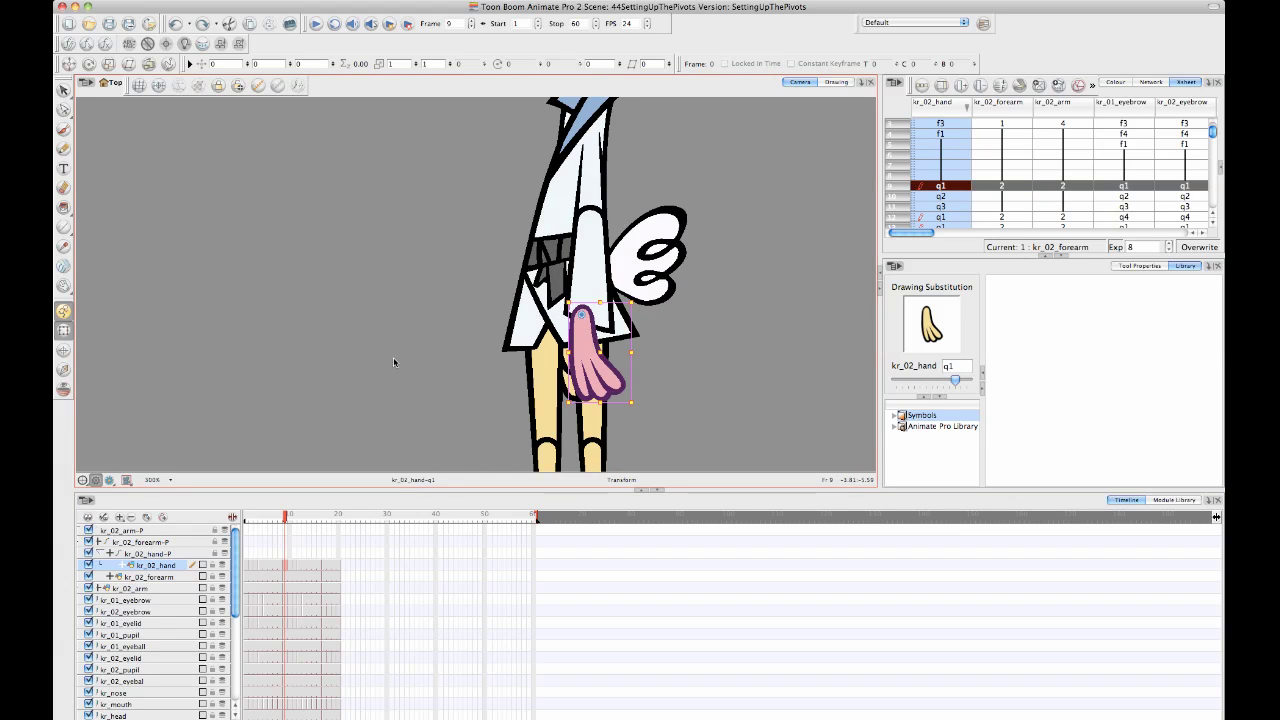
left_click(1151, 82)
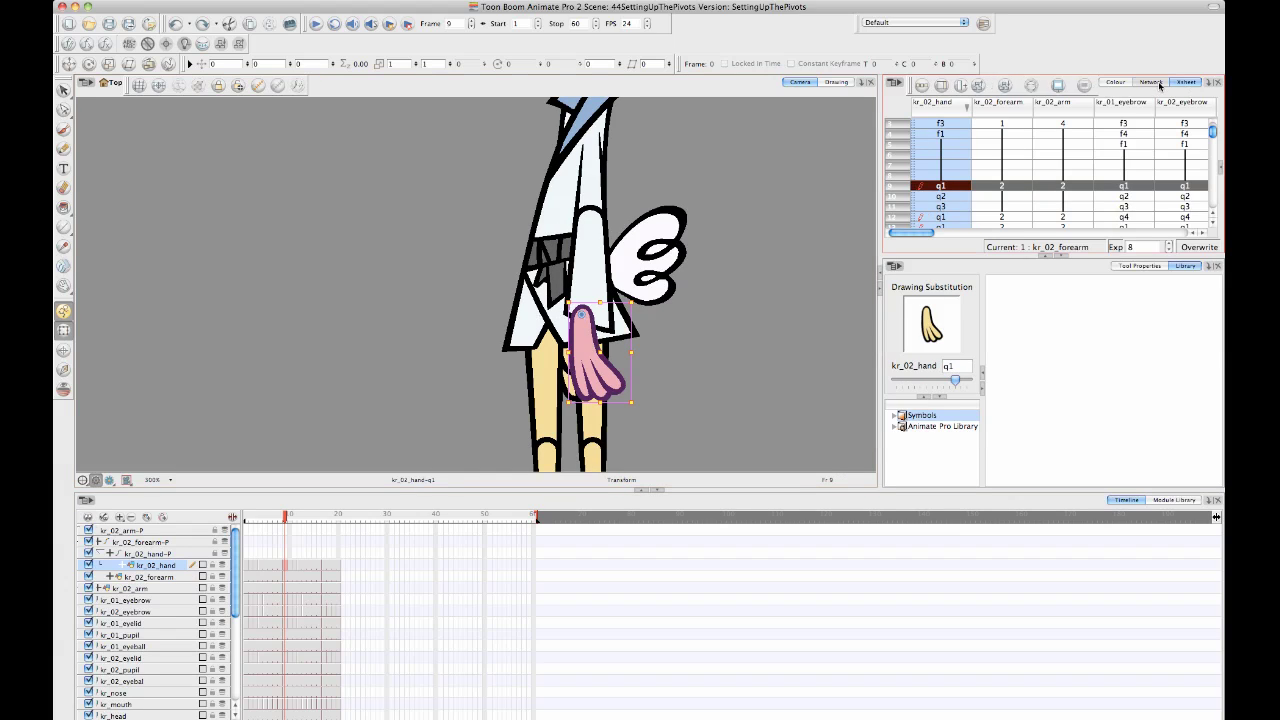
left_click(1062, 257)
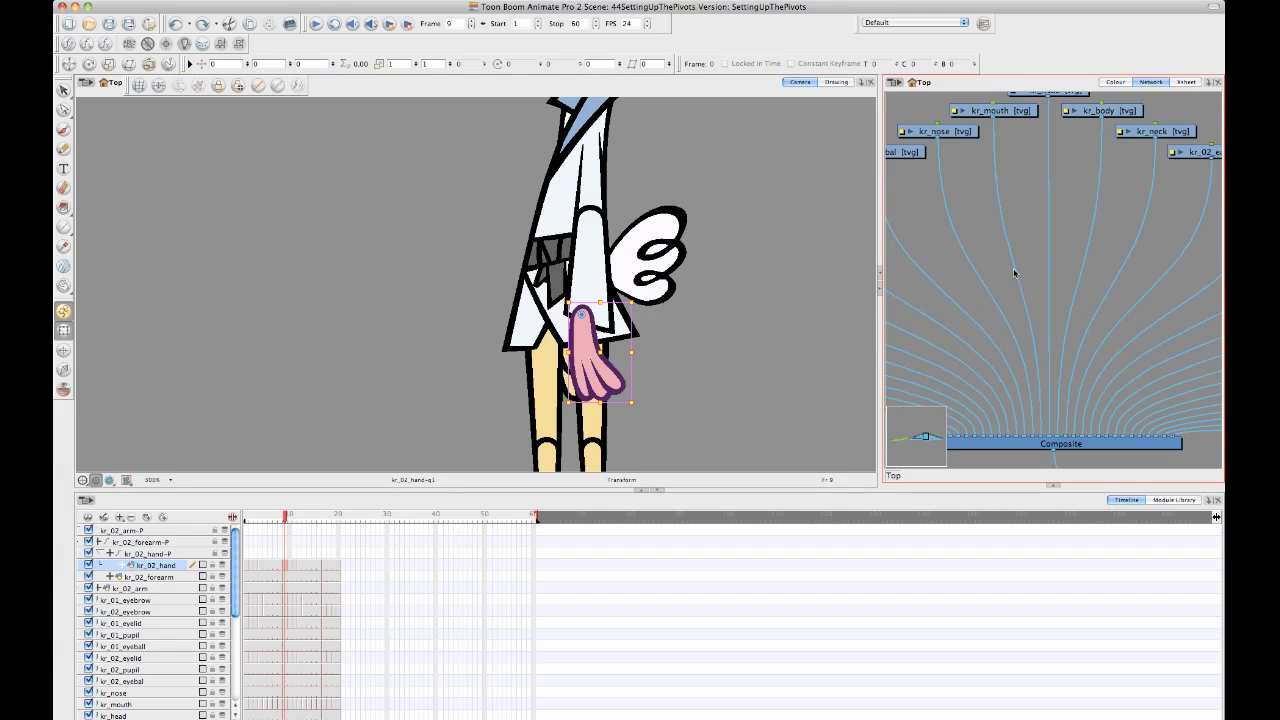
left_click_drag(1058, 203, 1127, 303)
left_click_drag(963, 299, 1221, 130)
left_click_drag(1040, 262, 1171, 257)
left_click_drag(981, 271, 1171, 257)
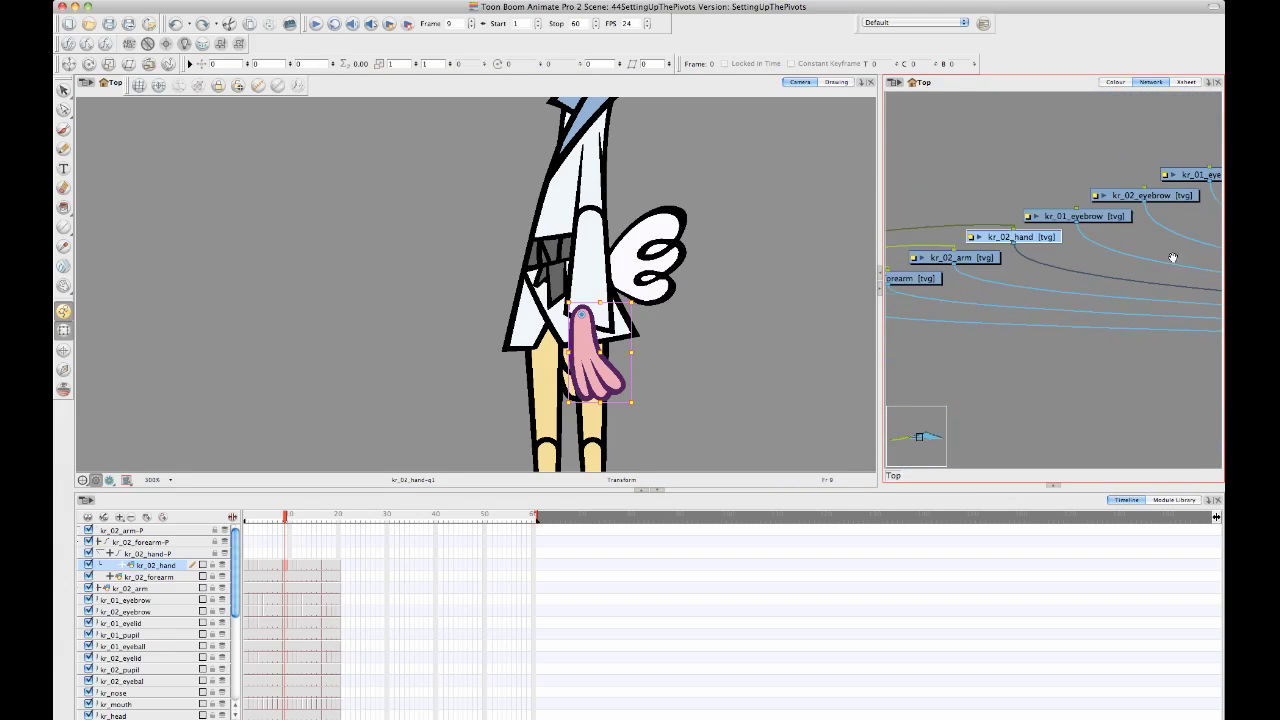
scroll(936, 276, "left", 5)
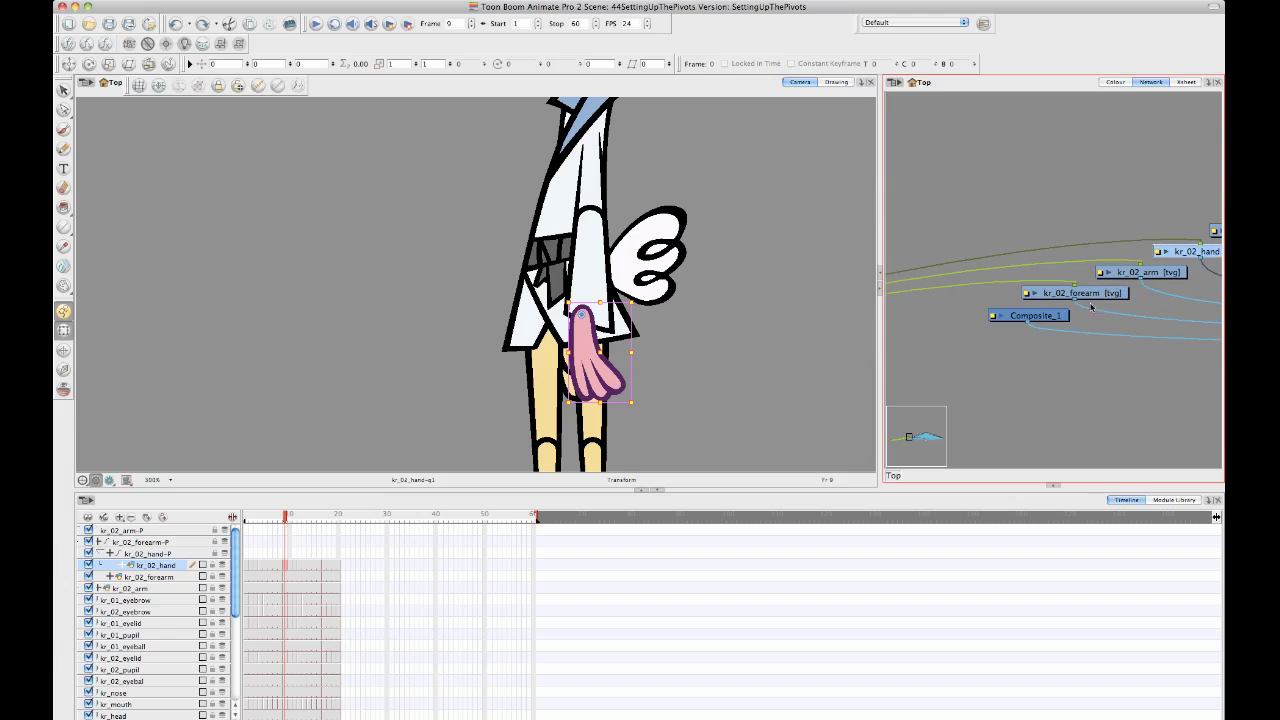
left_click_drag(1105, 307, 768, 263)
key("space")
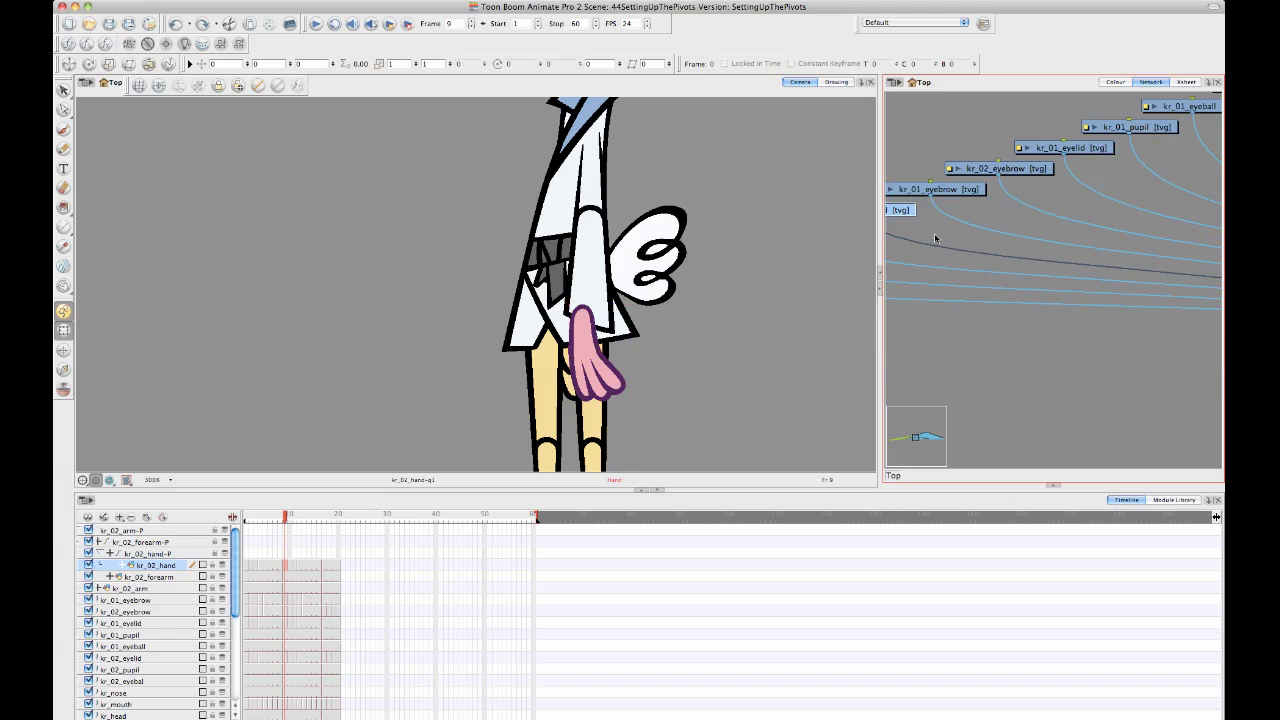
Widen the network view and select the kr_02_arm, kr_02_forearm and kr_02_hand modules in turn, ending on the forearm.
left_click_drag(880, 362, 541, 362)
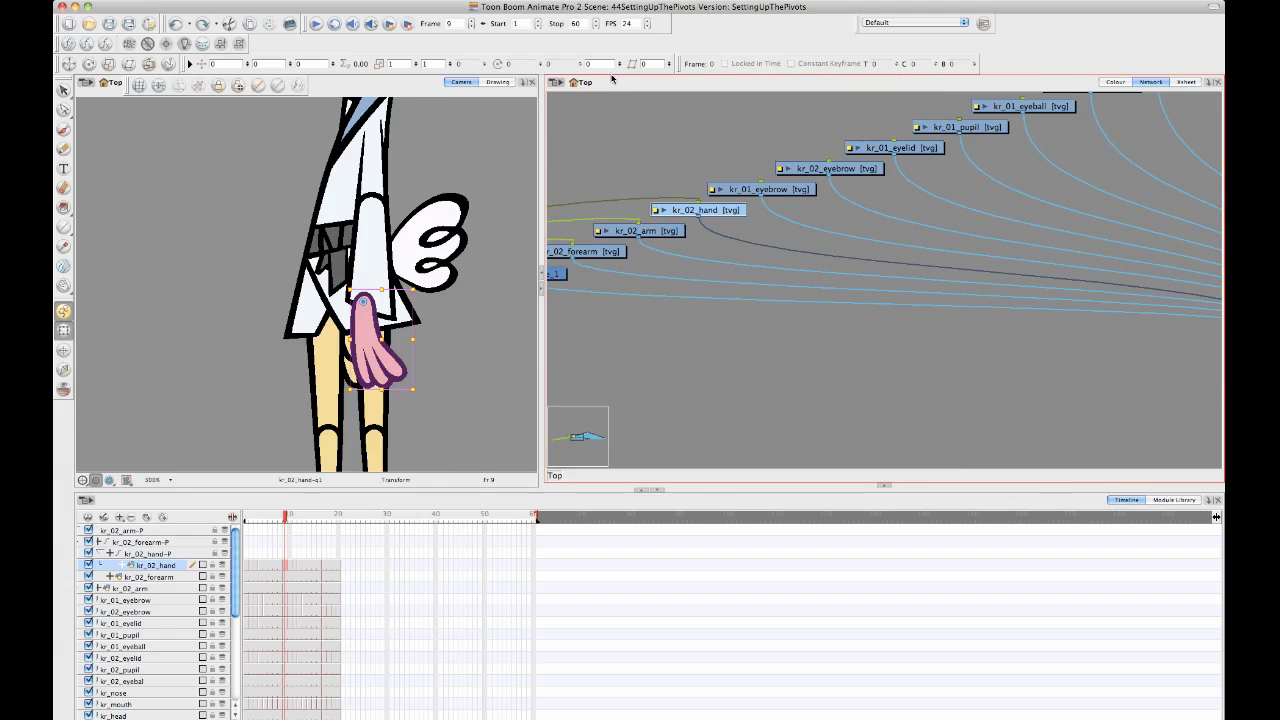
scroll(1046, 355, "up", 4)
scroll(1046, 355, "left", 3)
scroll(900, 300, "down", 3)
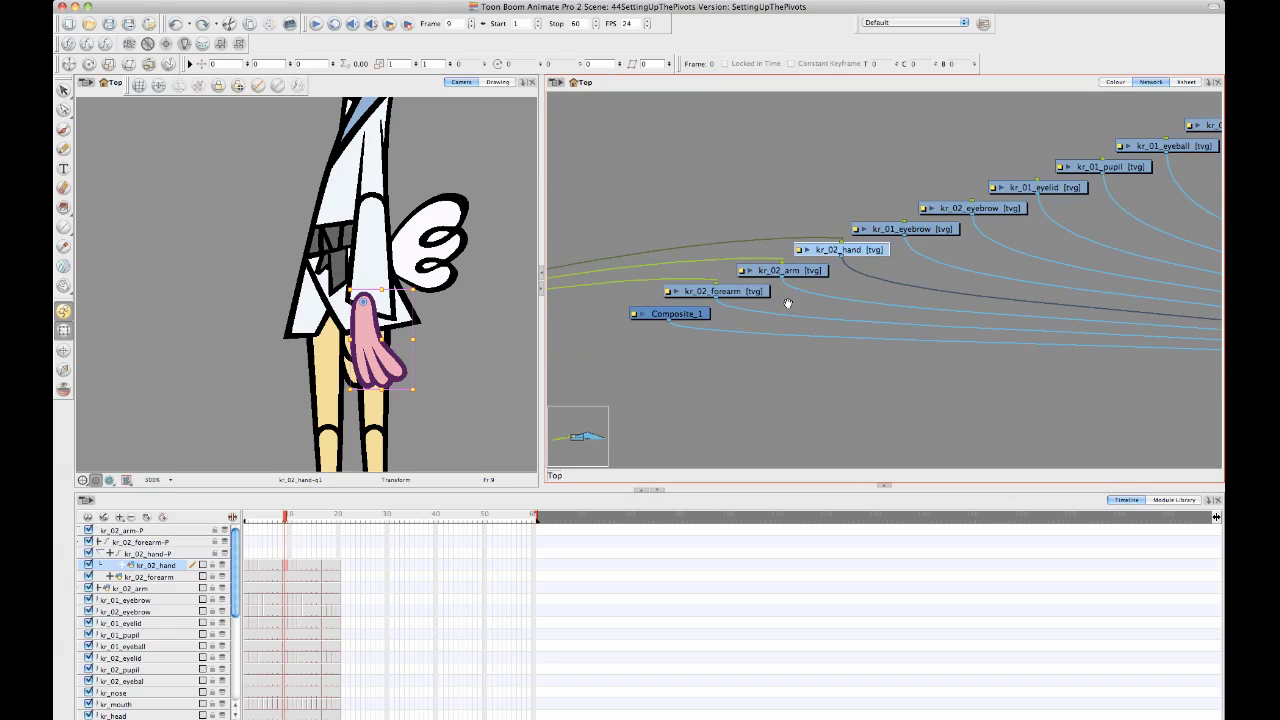
left_click(785, 268)
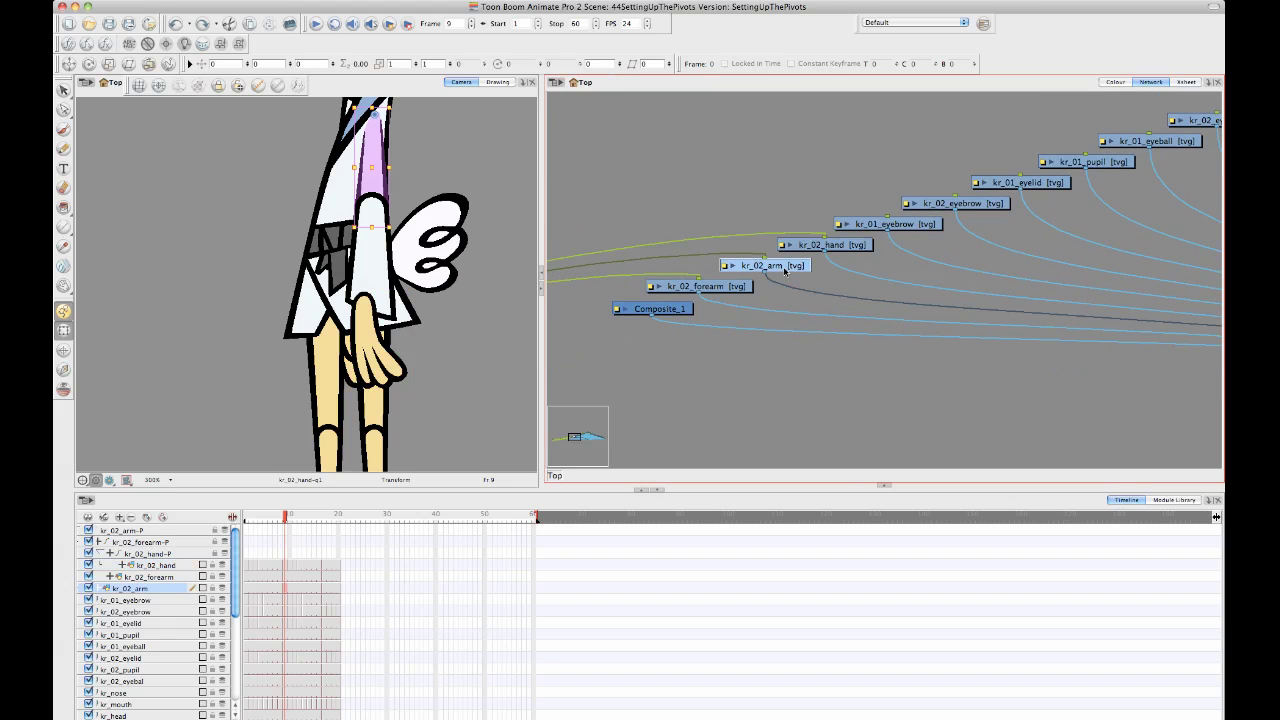
left_click(723, 289)
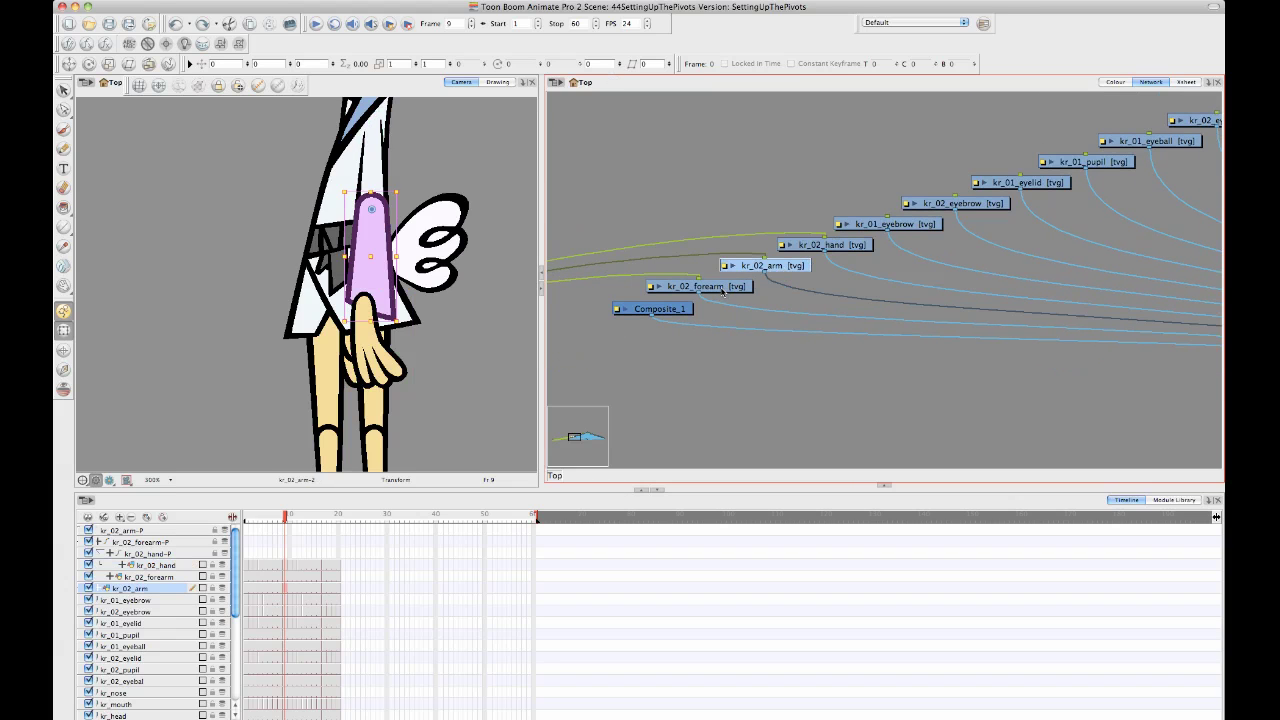
left_click(848, 249)
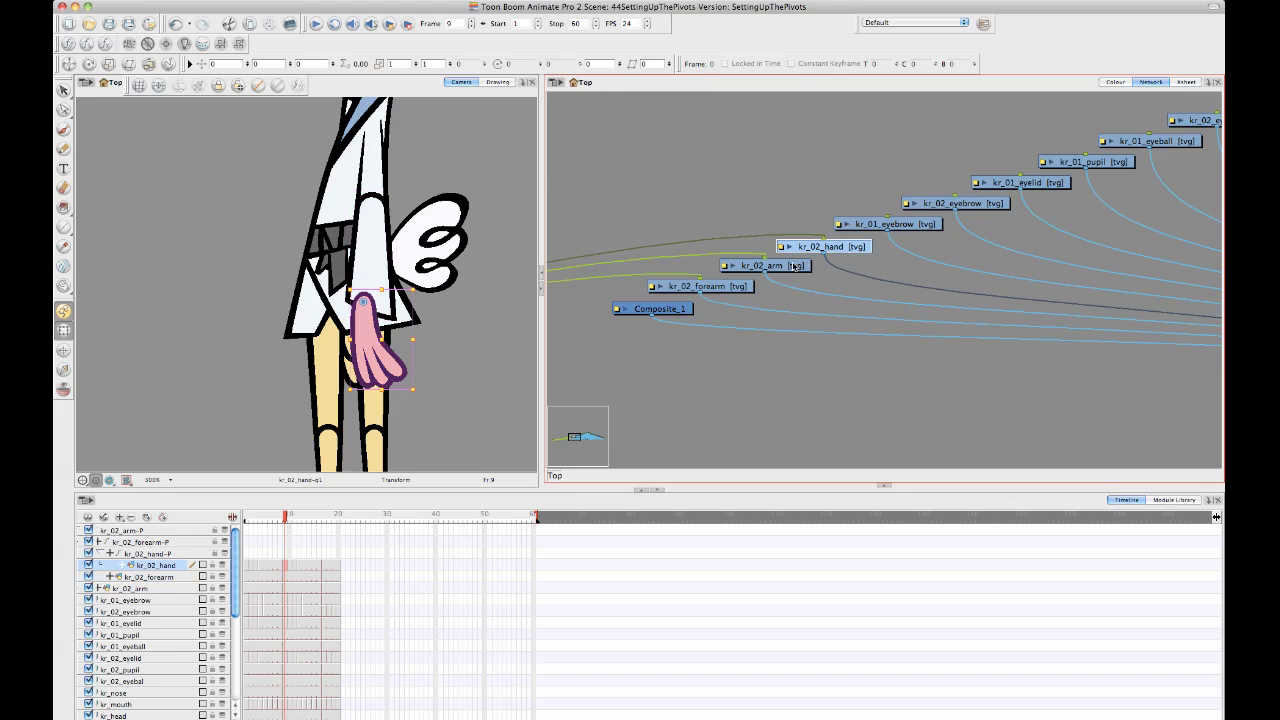
left_click(716, 293)
Try reordering the kr_02_forearm connection on the Composite to put the forearm in front of the hand, and undo it.
left_click_drag(1018, 307, 544, 274)
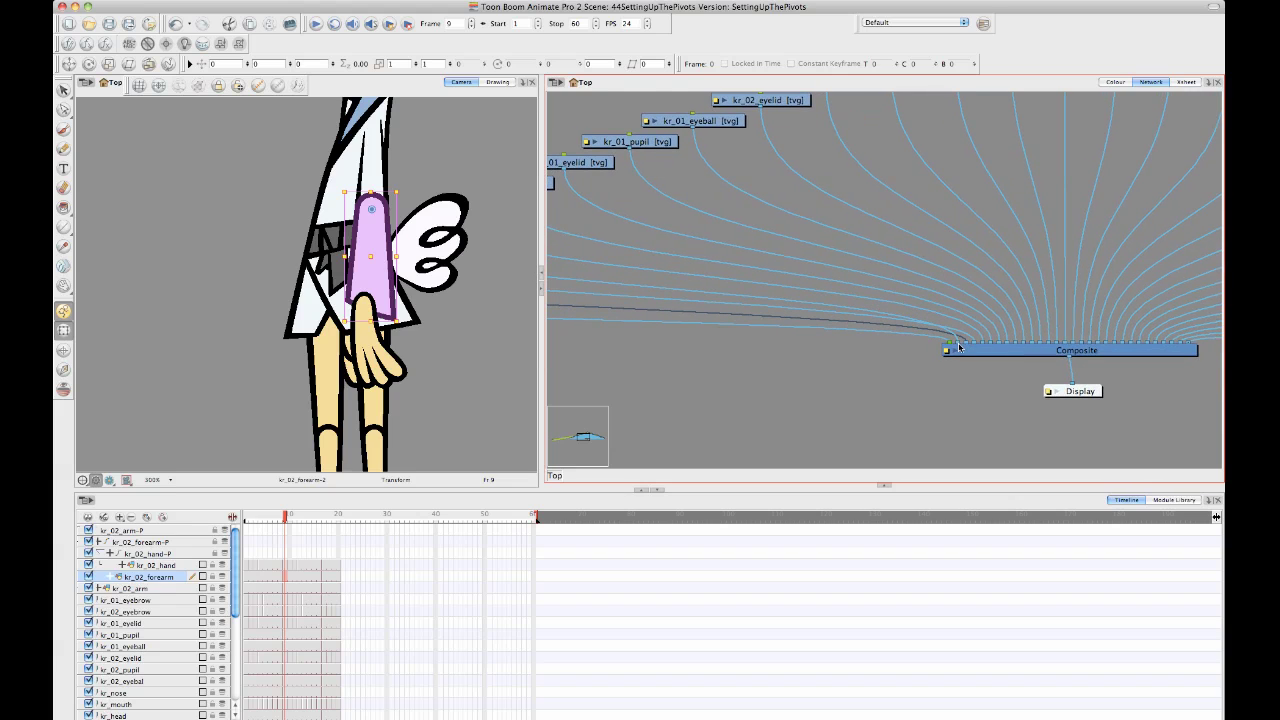
left_click_drag(974, 348, 970, 350)
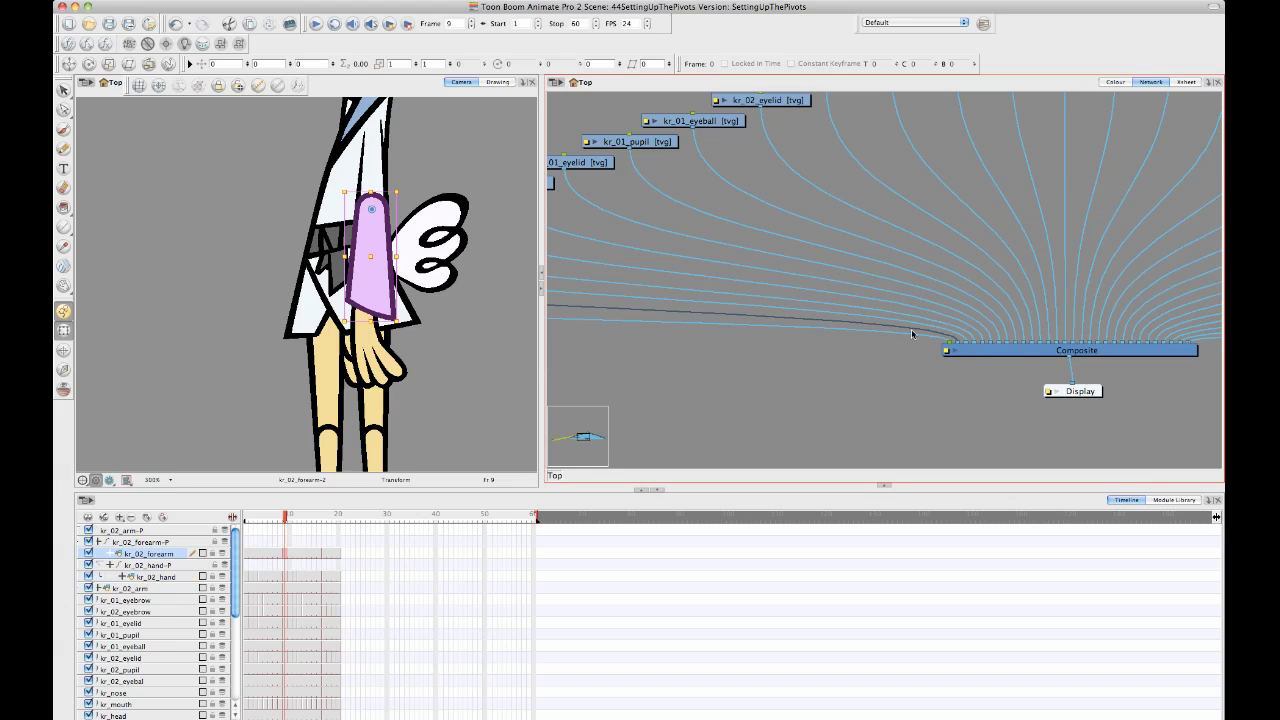
left_click(285, 212)
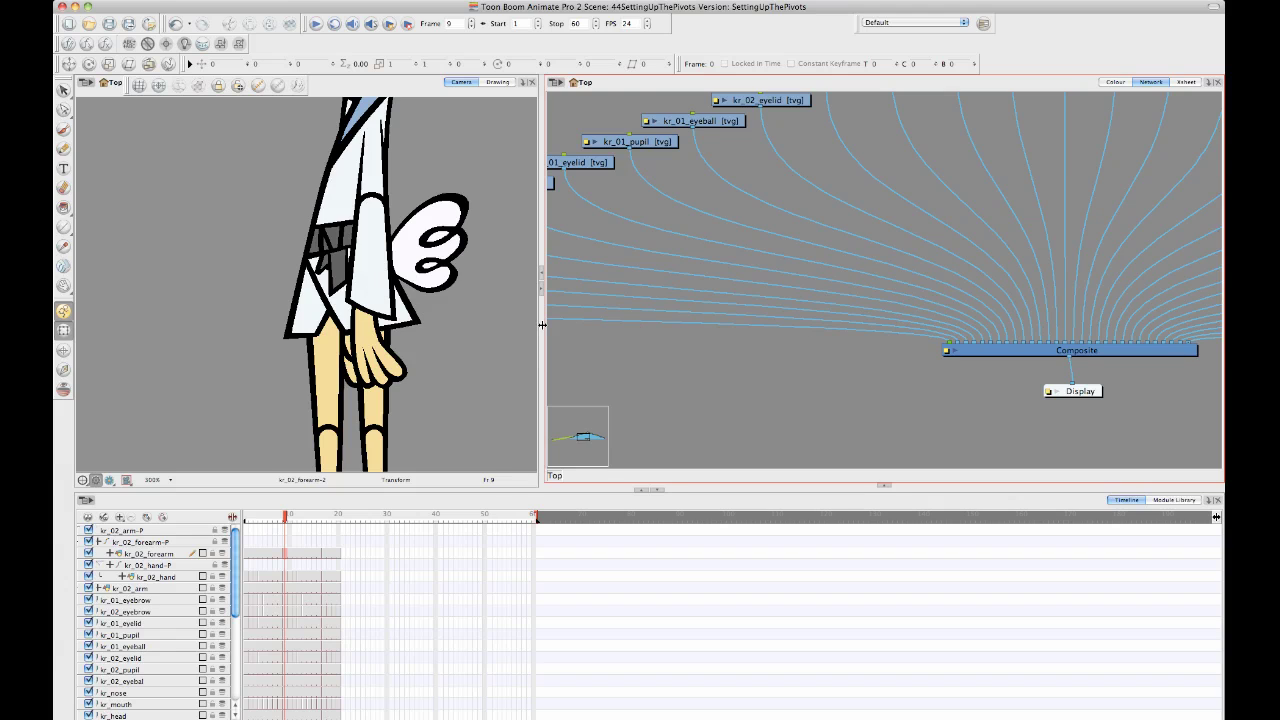
left_click_drag(542, 326, 828, 330)
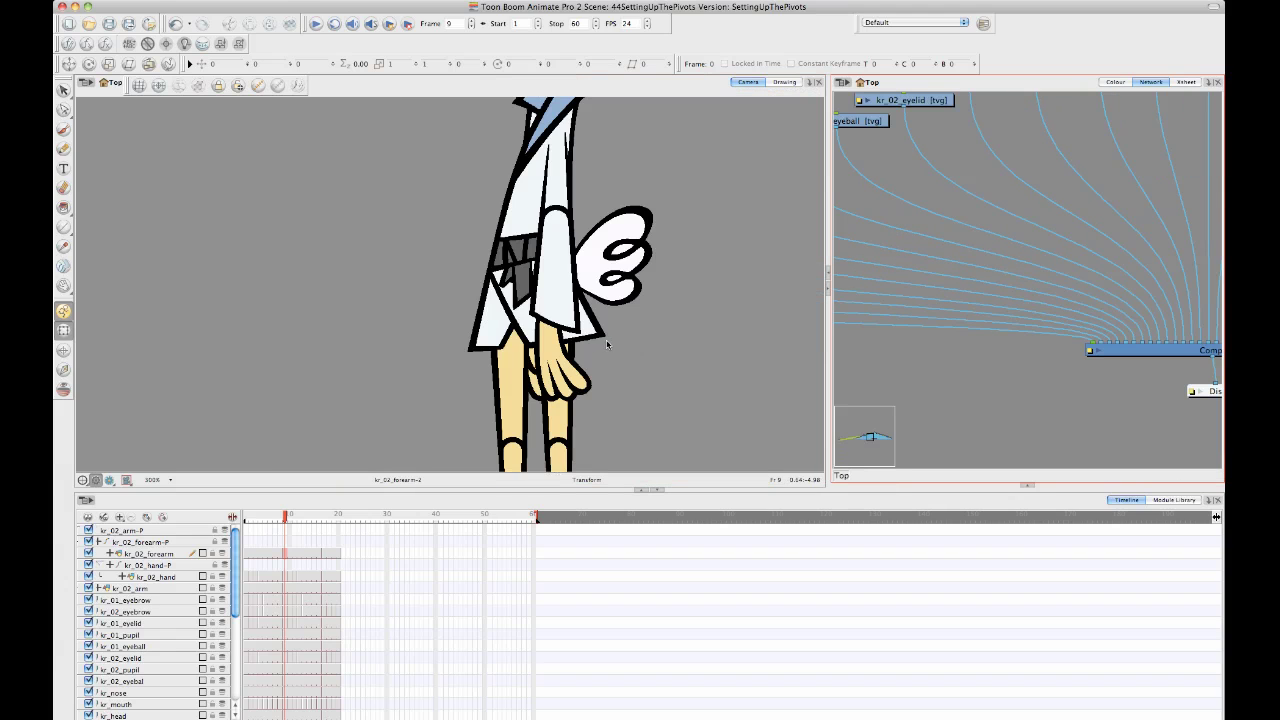
left_click_drag(606, 339, 612, 329)
key("super+z")
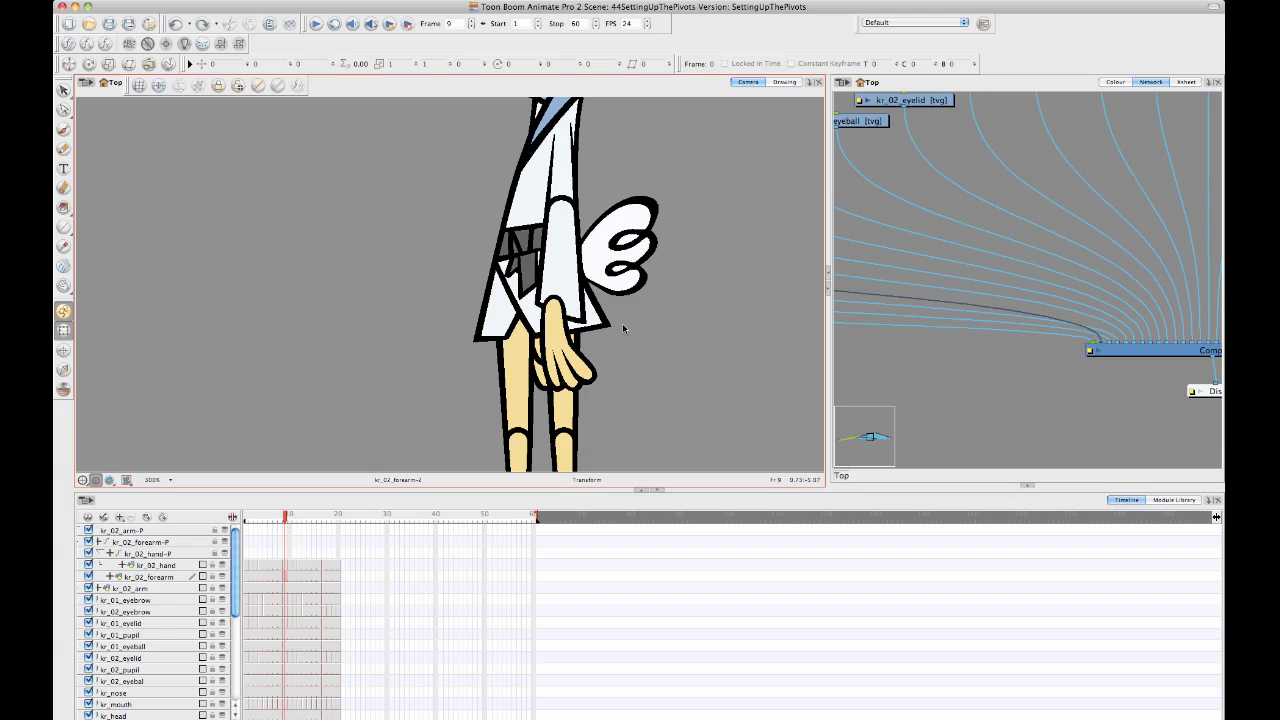
Select the kr_02_hand drawing on the character and turn off Animate mode.
left_click(543, 350)
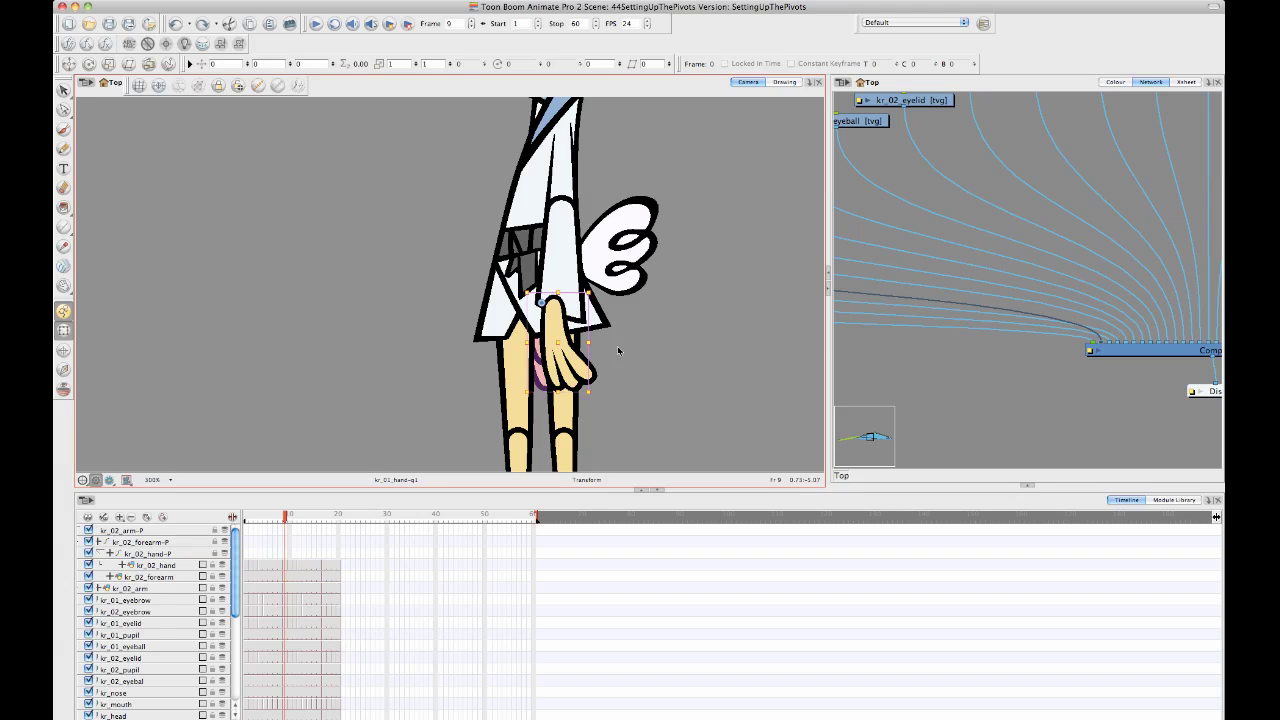
left_click(617, 346)
left_click(568, 362)
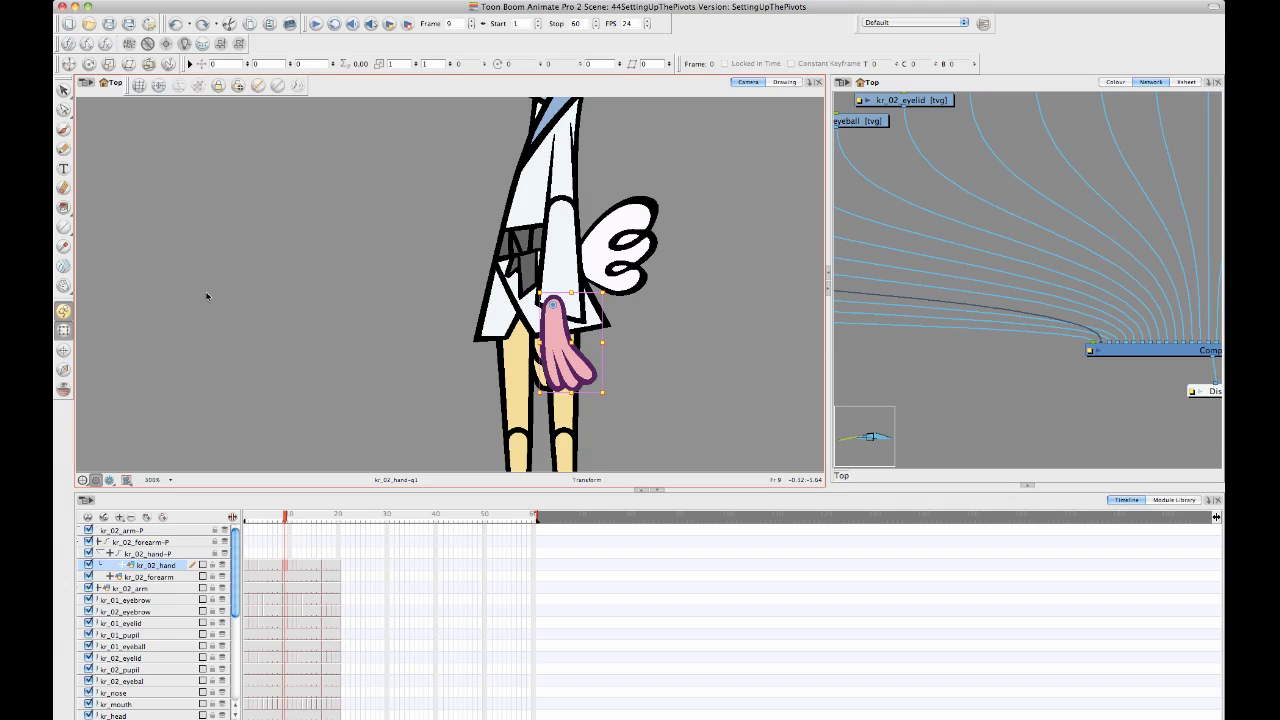
left_click(64, 311)
left_click_drag(405, 298, 414, 303)
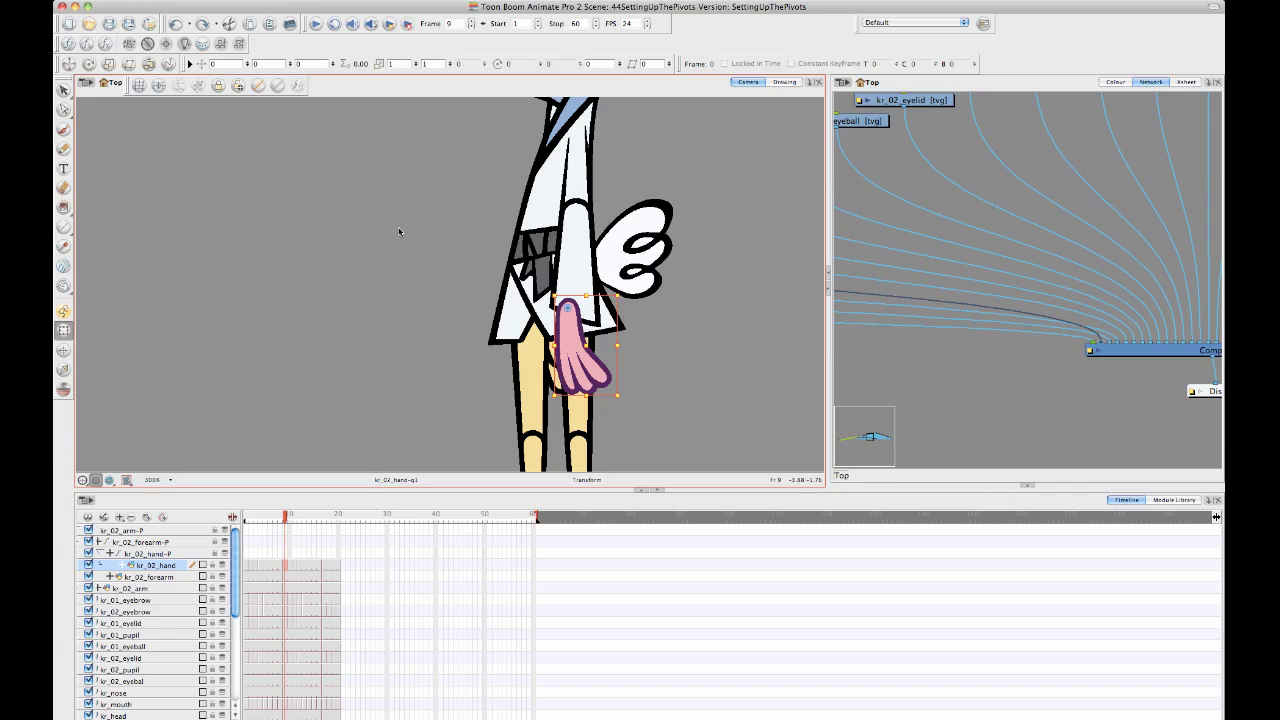
left_click(316, 295)
left_click_drag(357, 317, 368, 283)
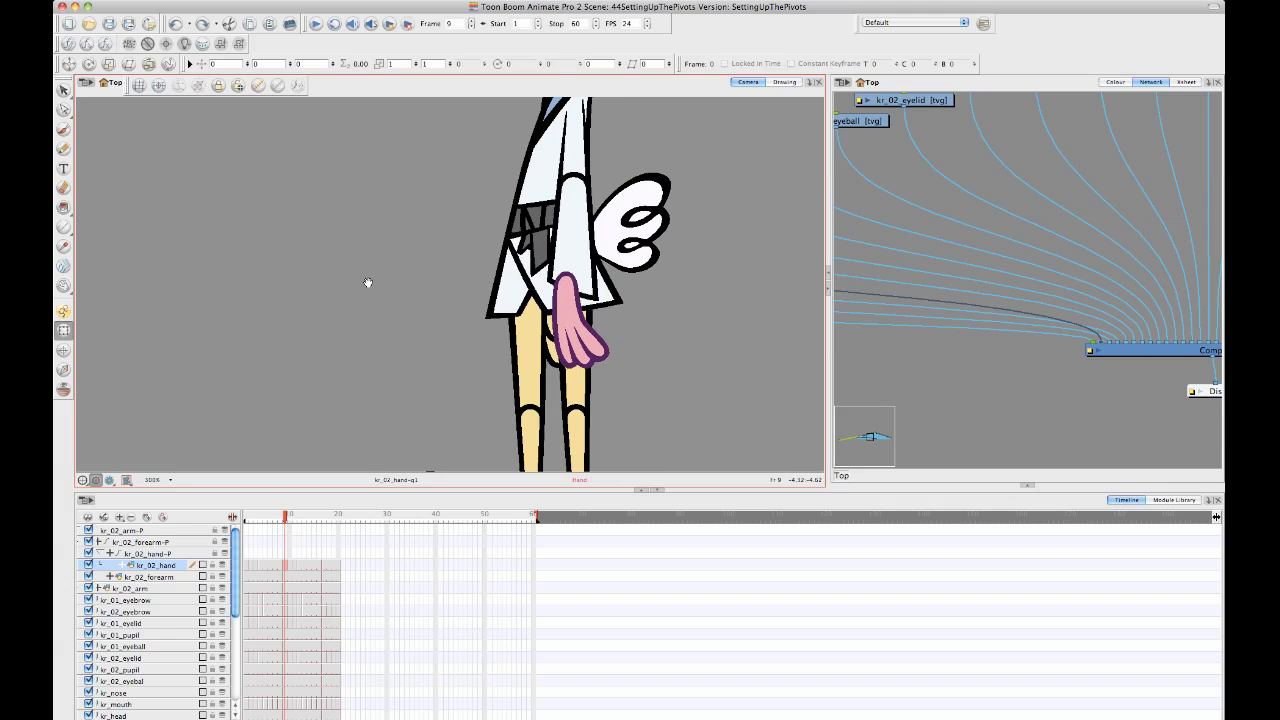
key("space")
left_click_drag(686, 334, 663, 331)
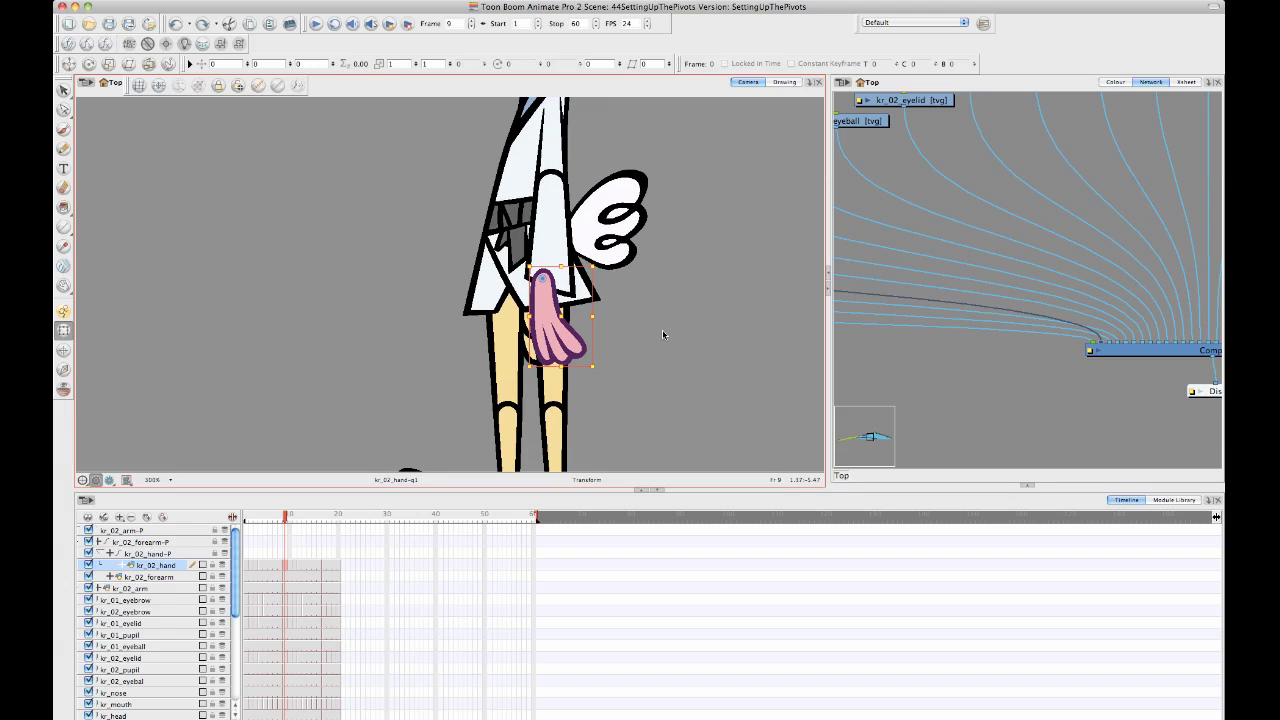
Try nudging the kr_02_hand drawing back and forth in depth behind the forearm, and undo the nudges.
key("alt+Down")
key("alt+Up")
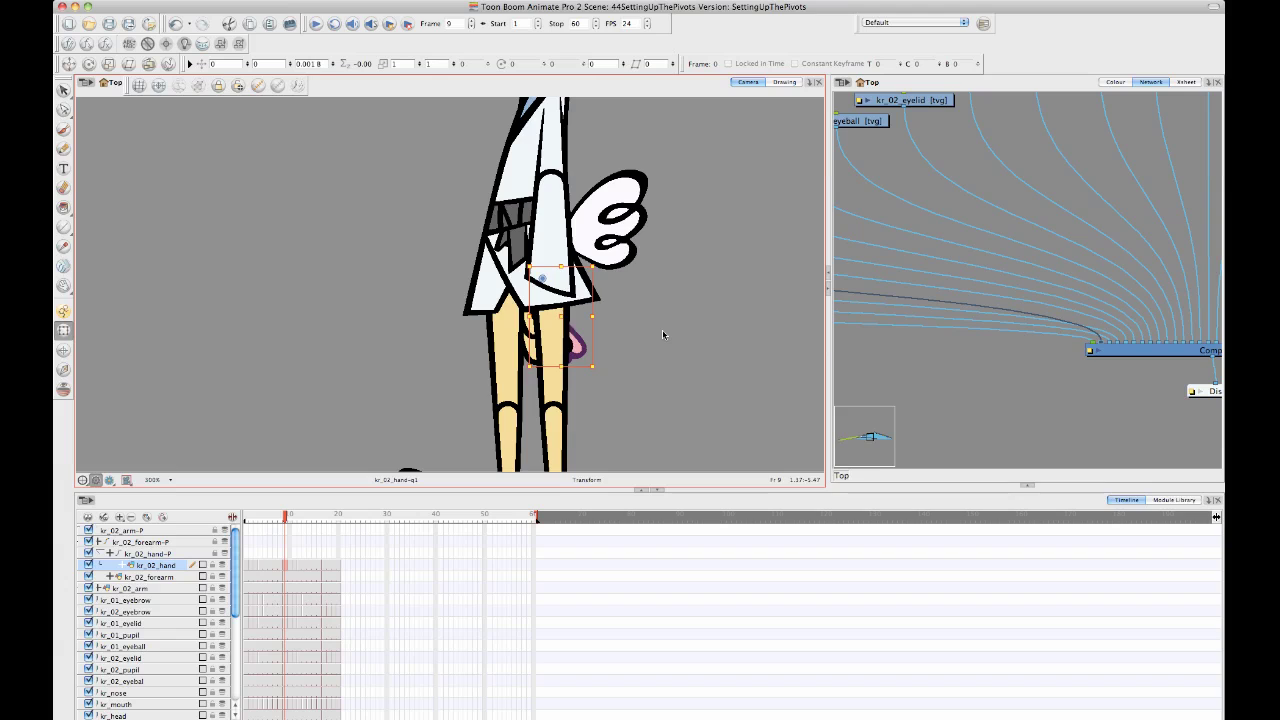
key("alt+Down")
key("ctrl+z")
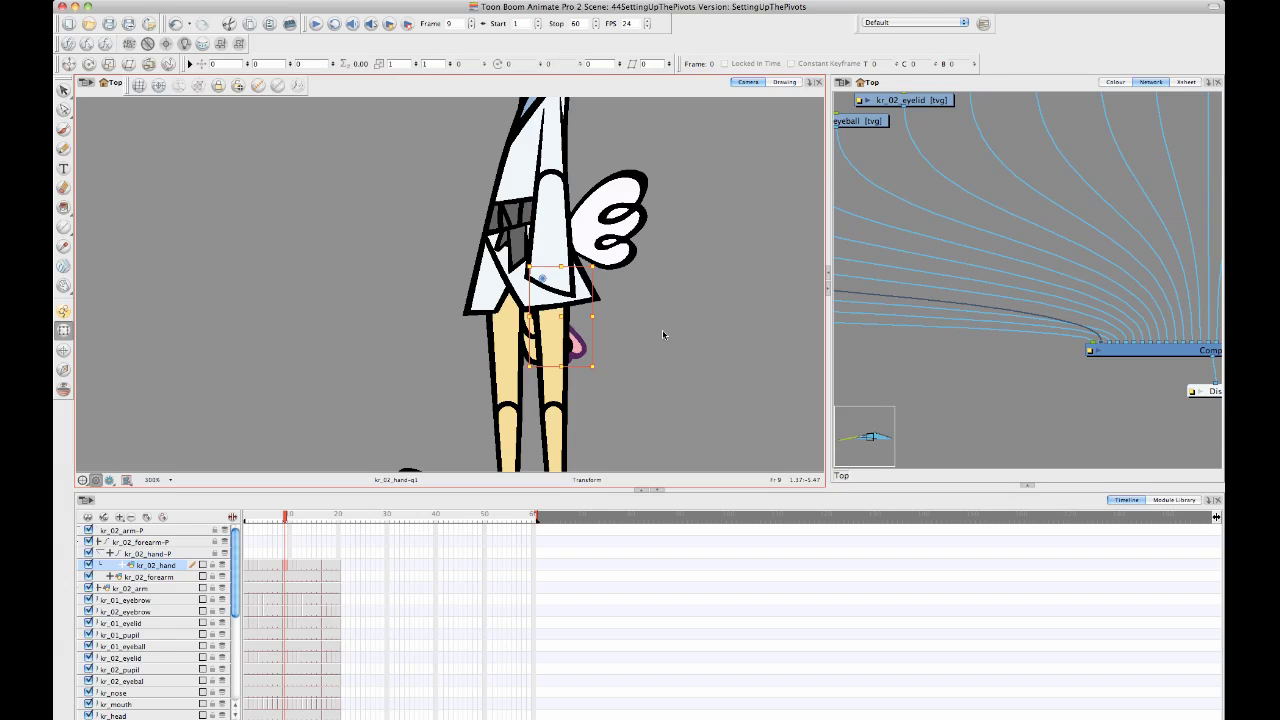
key("ctrl+shift+z")
key("ctrl+z")
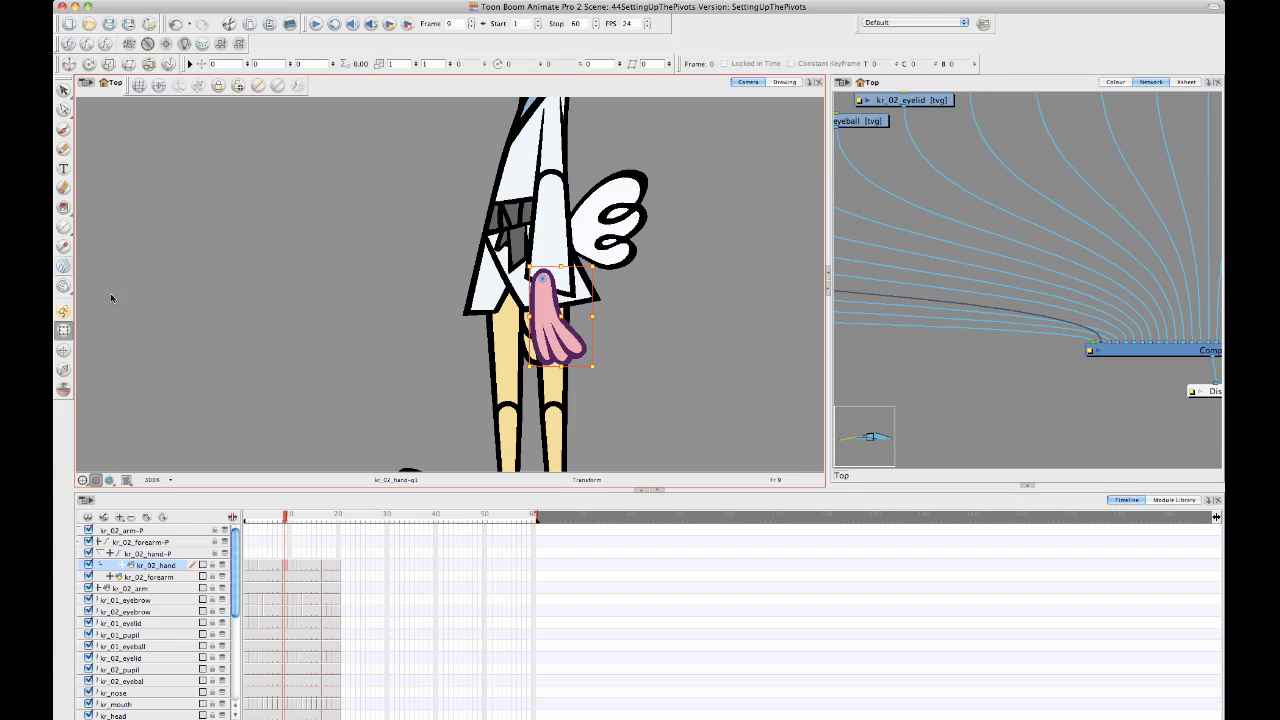
key("ctrl+shift+z")
Reorder the kr_02_hand connection on the Composite so the hand sits behind the forearm.
left_click_drag(1101, 342, 1117, 346)
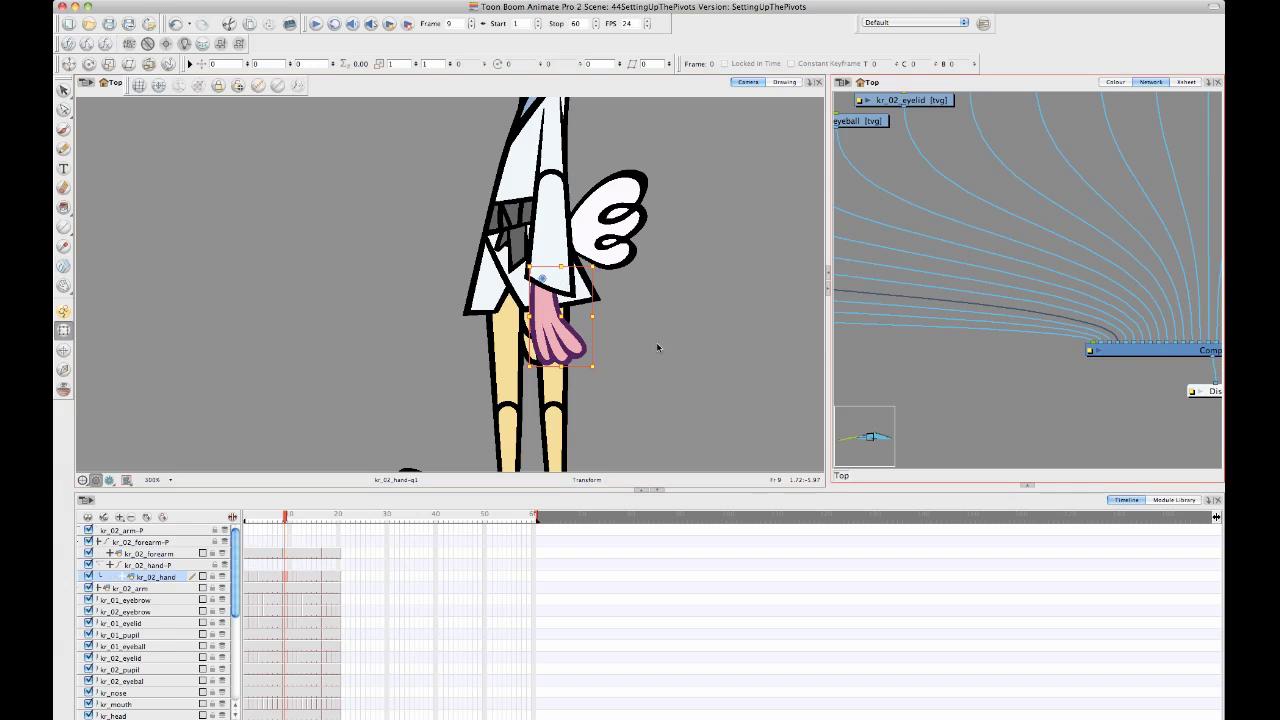